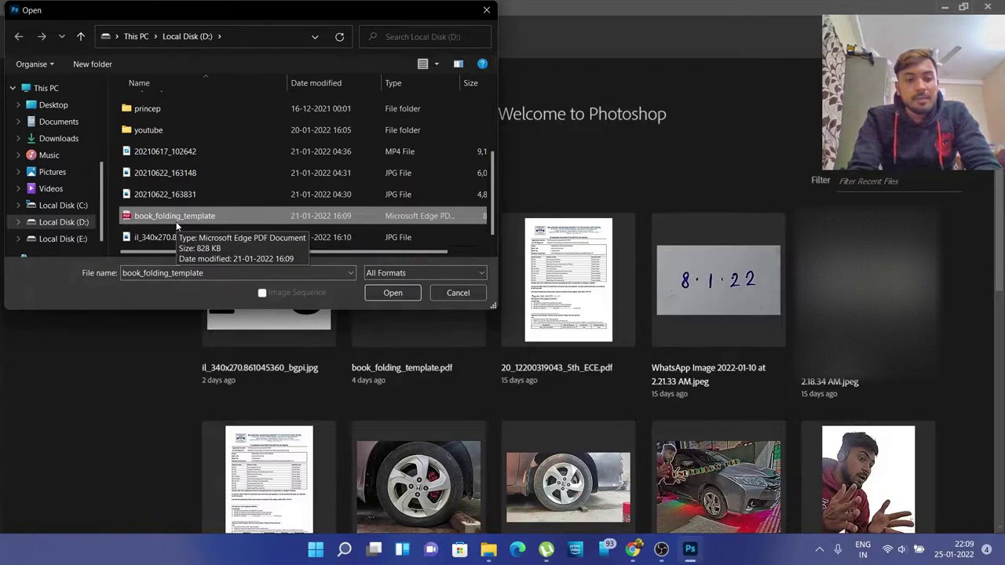
- Open book_folding_template from Local Disk (D:)
{"action": "left_click", "coordinate": [379, 292]}
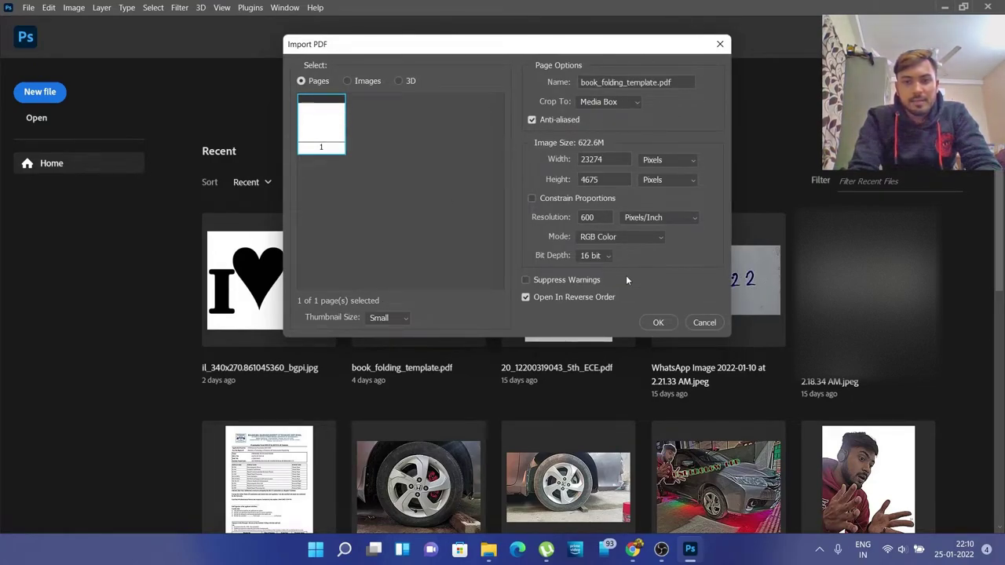
- Import page 1 of the PDF with default options as a 23274 × 4675 px, 600 ppi document
{"action": "left_click", "coordinate": [659, 322]}
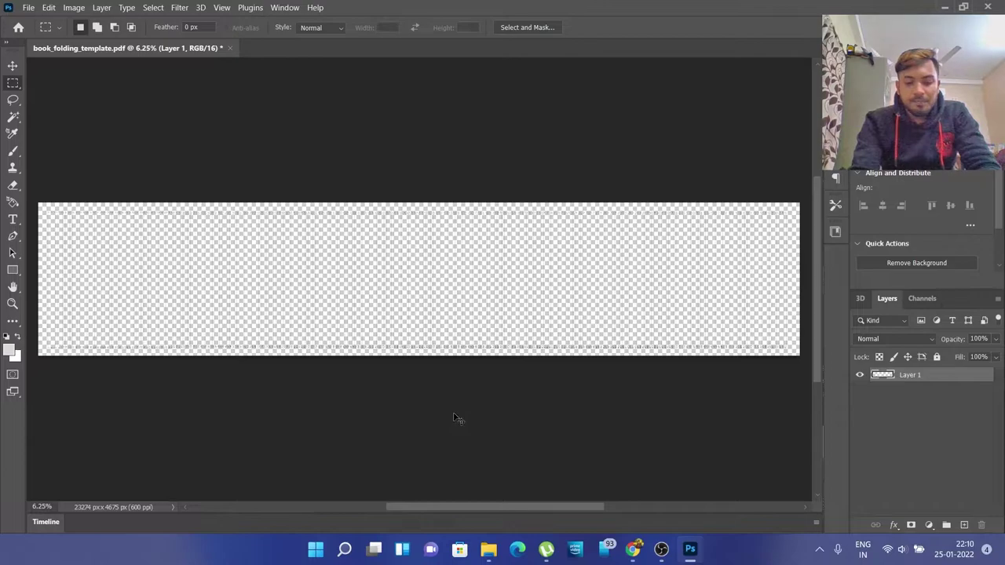
- Zoom in and scroll across the template to inspect its dotted fold-line rows
{"action": "key", "text": "ctrl+plus"}
{"action": "key", "text": "ctrl+plus"}
{"action": "key", "text": "ctrl+plus"}
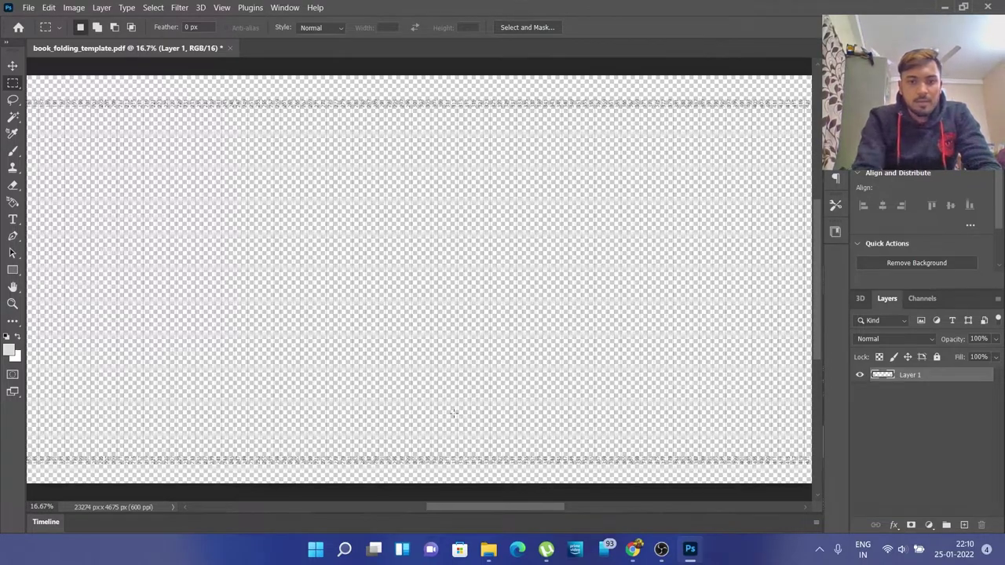
{"action": "left_click_drag", "start_coordinate": [551, 507], "coordinate": [387, 510]}
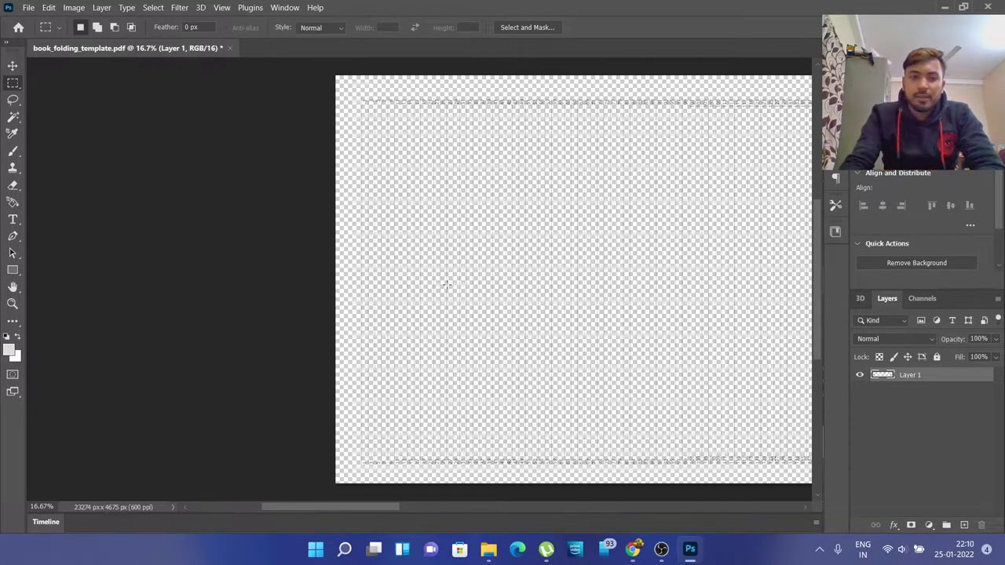
{"action": "left_click_drag", "start_coordinate": [354, 509], "coordinate": [391, 510]}
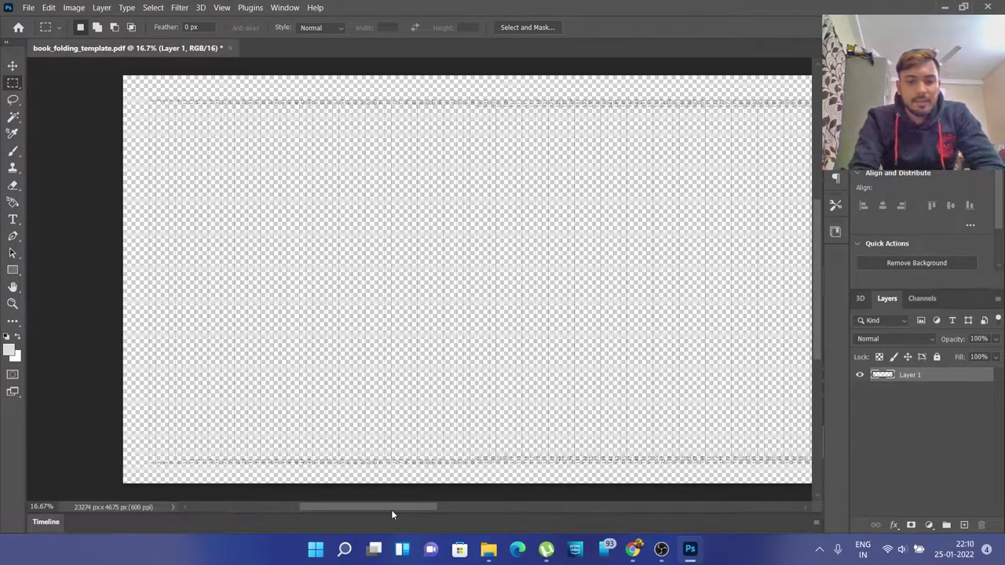
{"action": "left_click_drag", "start_coordinate": [392, 509], "coordinate": [424, 511]}
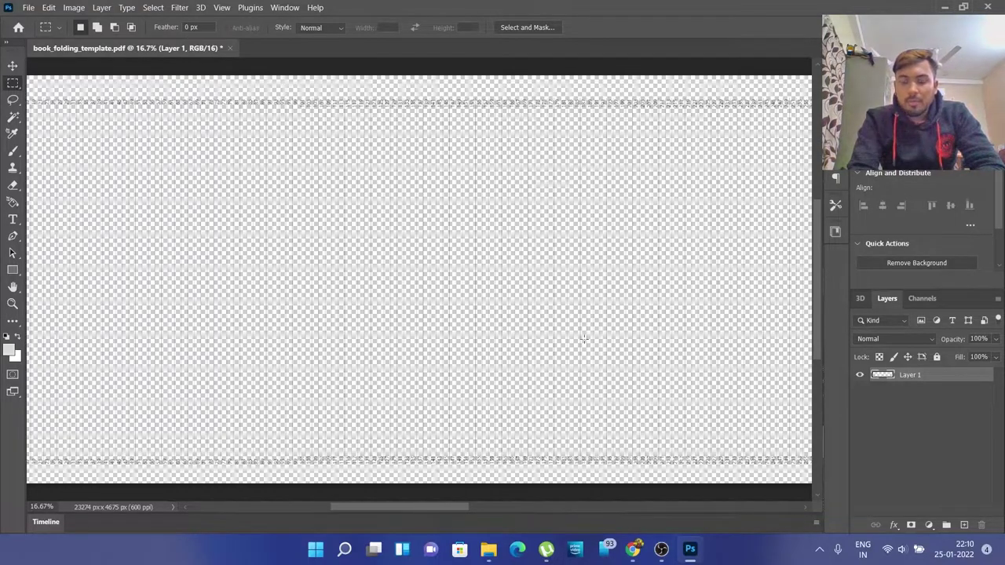
{"action": "left_click_drag", "start_coordinate": [457, 508], "coordinate": [547, 519]}
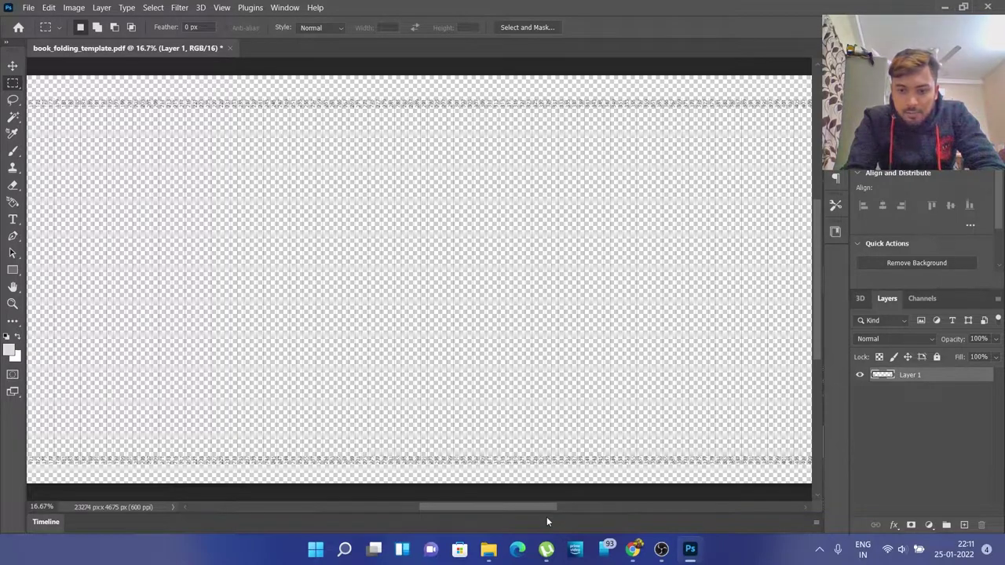
- Shrink and collapse the Timeline panel to free canvas space
{"action": "left_click_drag", "start_coordinate": [546, 506], "coordinate": [544, 511]}
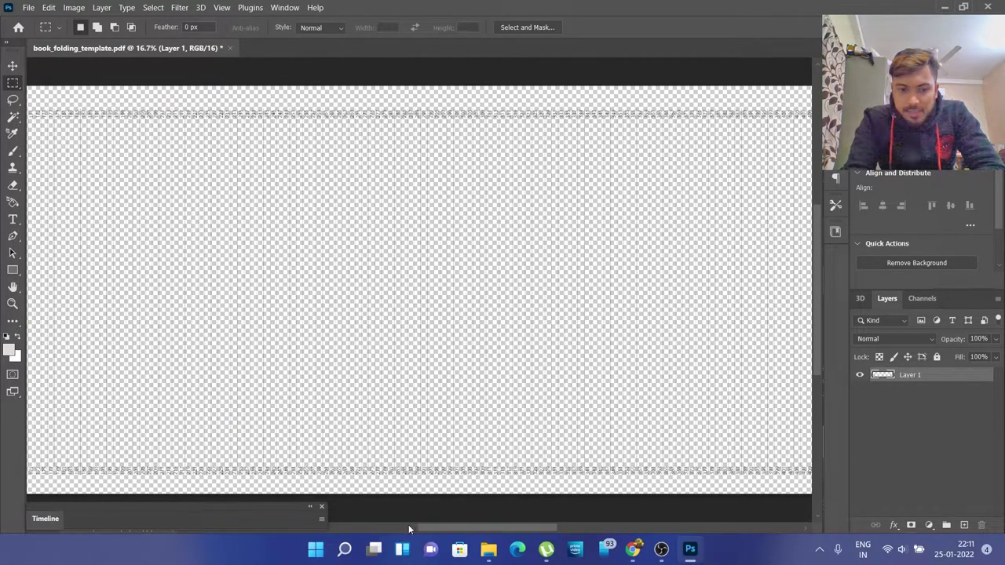
{"action": "left_click", "coordinate": [309, 506]}
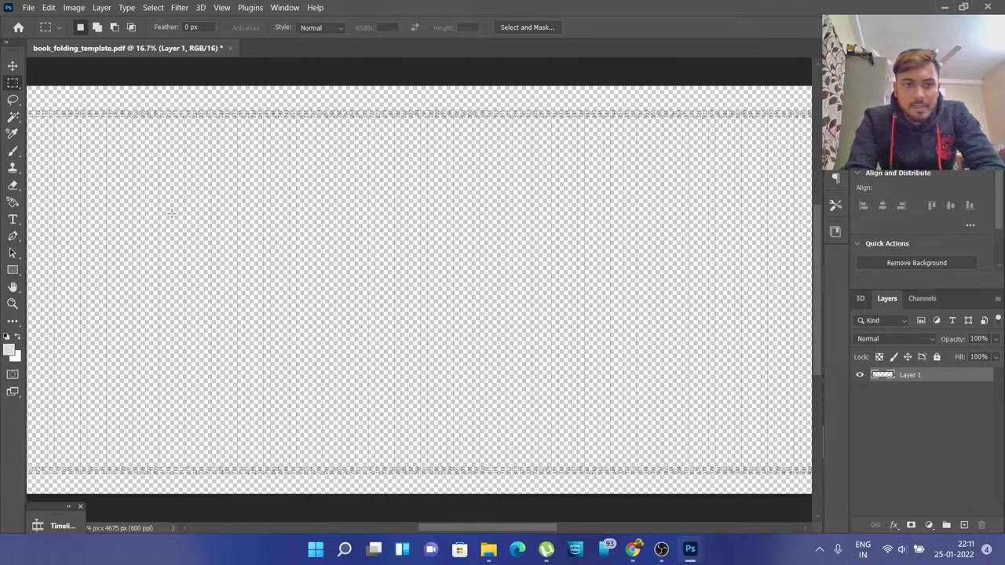
{"action": "left_click", "coordinate": [27, 8]}
- Select the il_340x270.861045360_bgpi I♥U image on the Desktop, then switch to Chrome in a new tab
{"action": "left_click", "coordinate": [36, 33]}
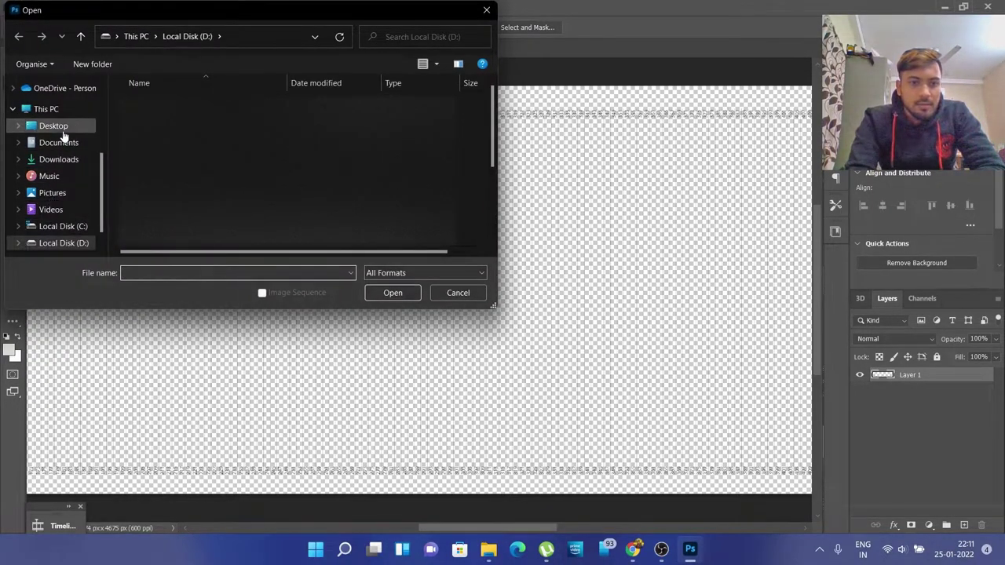
{"action": "left_click", "coordinate": [63, 130]}
{"action": "left_click", "coordinate": [299, 205]}
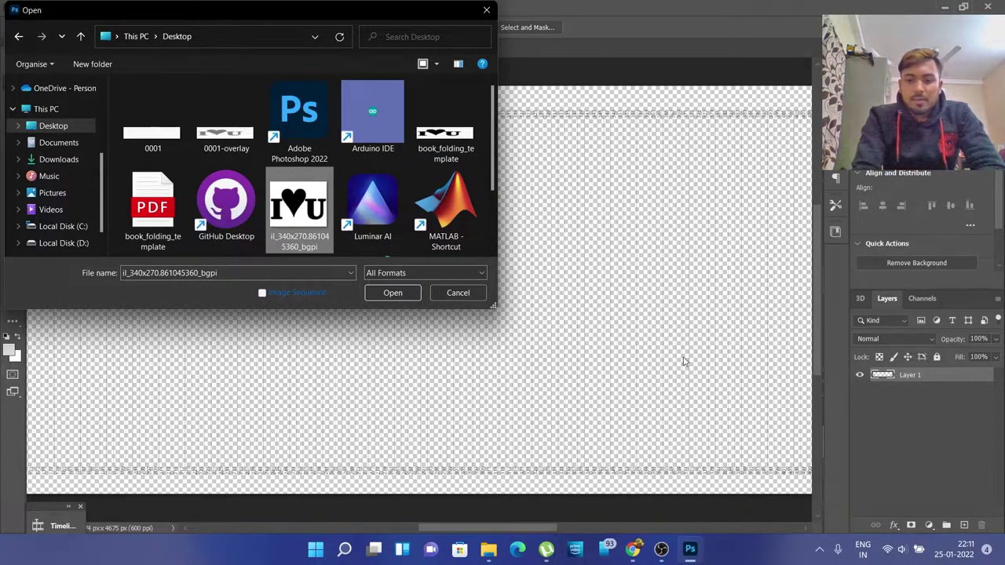
{"action": "left_click", "coordinate": [640, 554]}
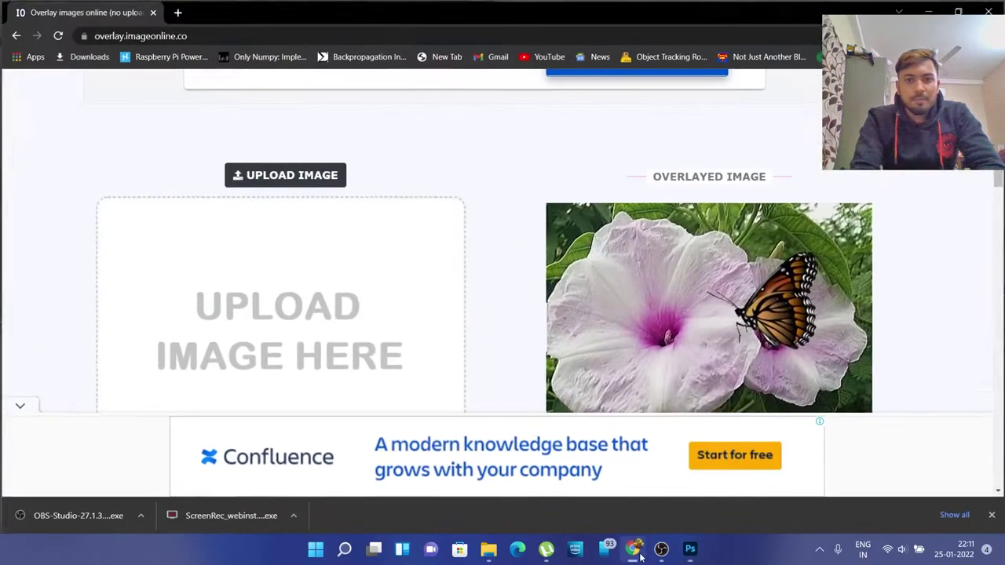
{"action": "left_click", "coordinate": [175, 10]}
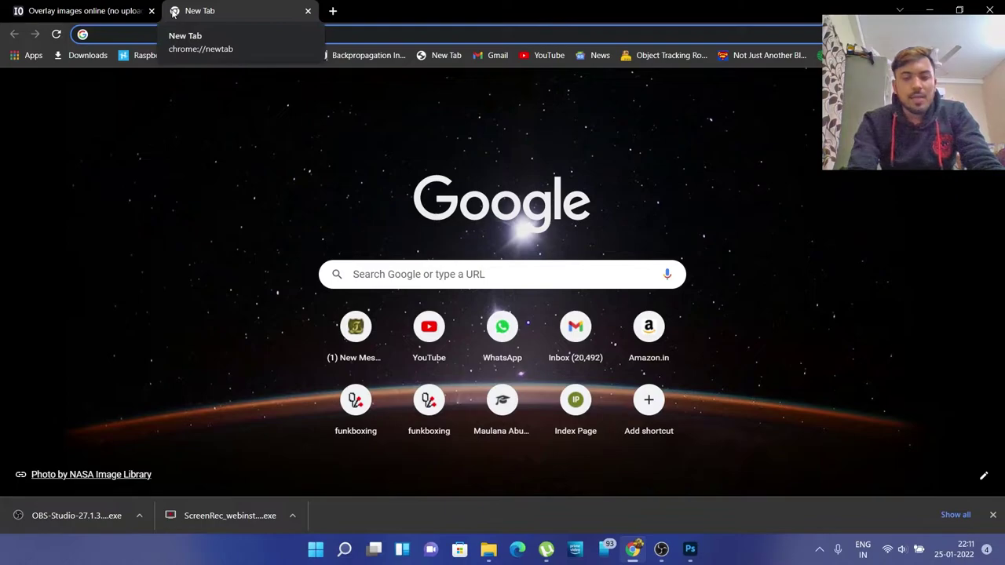
- Search Google Images for 'heart vector', scroll the results, and minimize Chrome
{"action": "type", "text": "hear"}
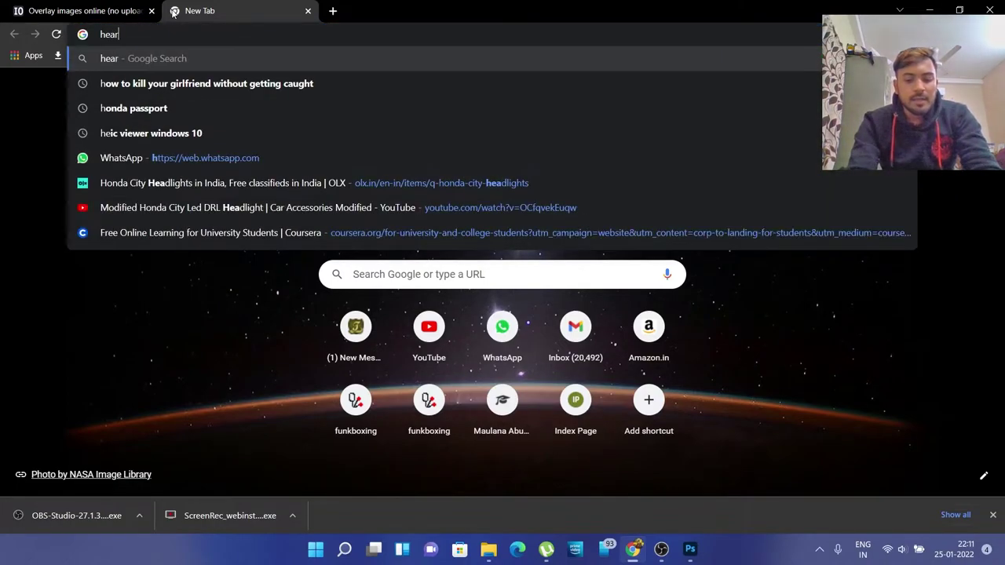
{"action": "type", "text": "t vec"}
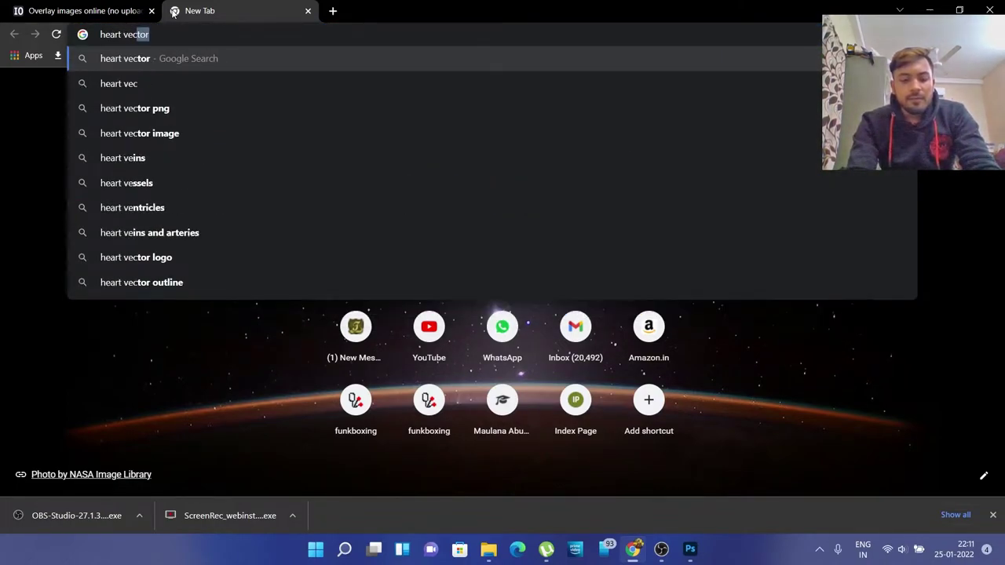
{"action": "type", "text": "tor"}
{"action": "key", "text": "Return"}
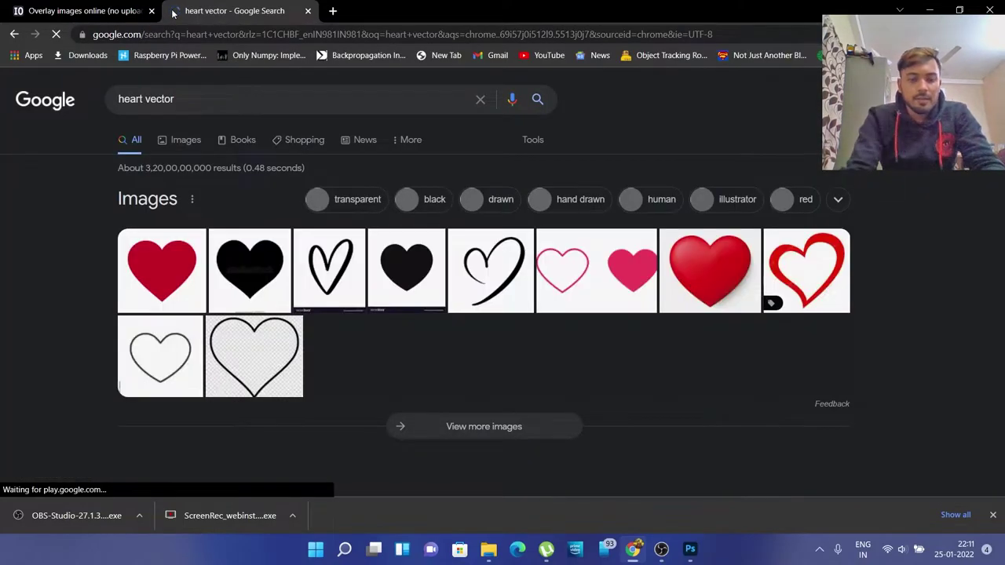
{"action": "left_click", "coordinate": [193, 142]}
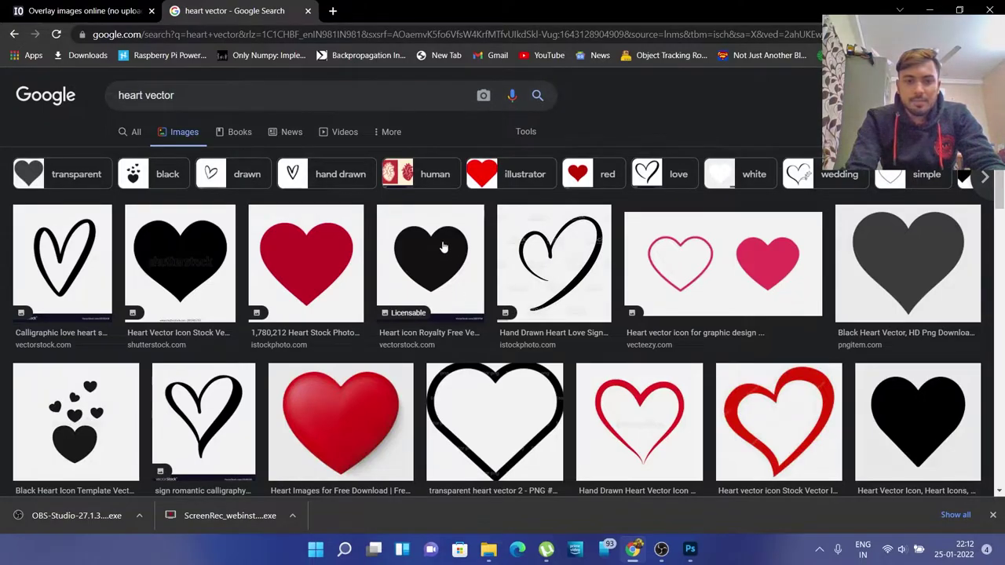
{"action": "scroll", "coordinate": [369, 464], "scroll_direction": "down", "scroll_amount": 5}
{"action": "scroll", "coordinate": [369, 463], "scroll_direction": "down", "scroll_amount": 10}
{"action": "scroll", "coordinate": [369, 463], "scroll_direction": "up", "scroll_amount": 1}
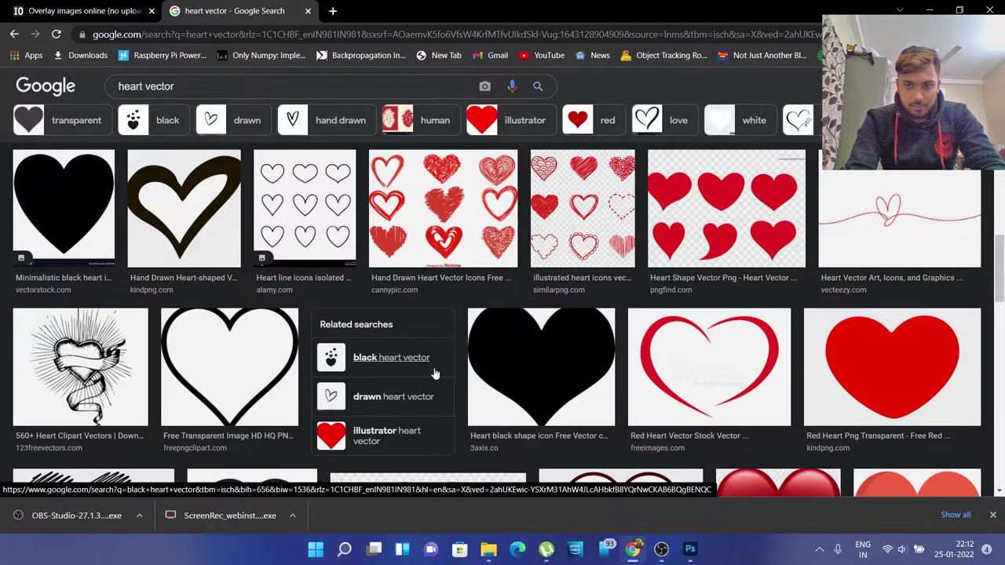
{"action": "left_click", "coordinate": [930, 7]}
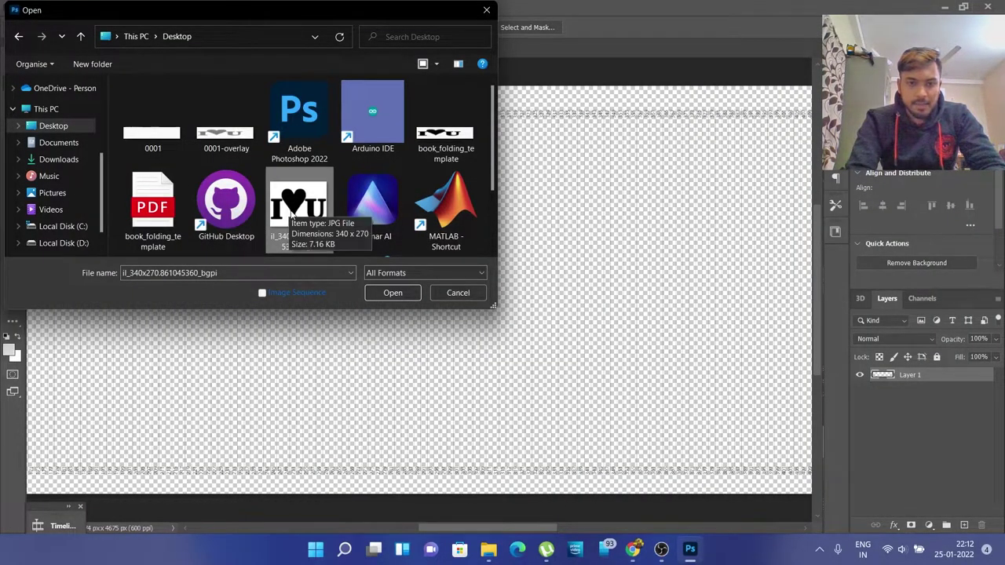
- Open the I♥U image, copy the whole design, and paste it onto the template as Layer 2
{"action": "left_click", "coordinate": [376, 294]}
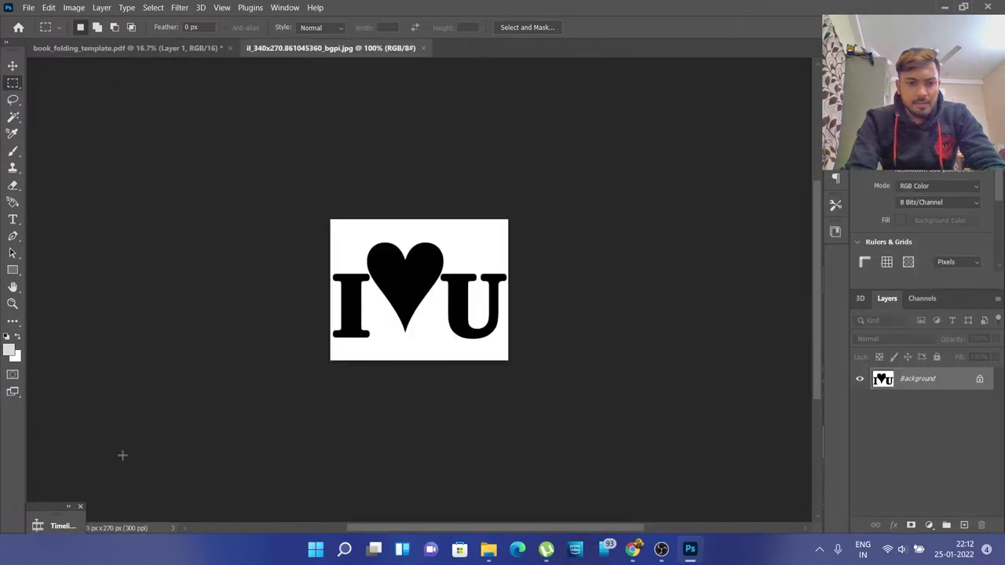
{"action": "left_click_drag", "start_coordinate": [330, 221], "coordinate": [554, 372]}
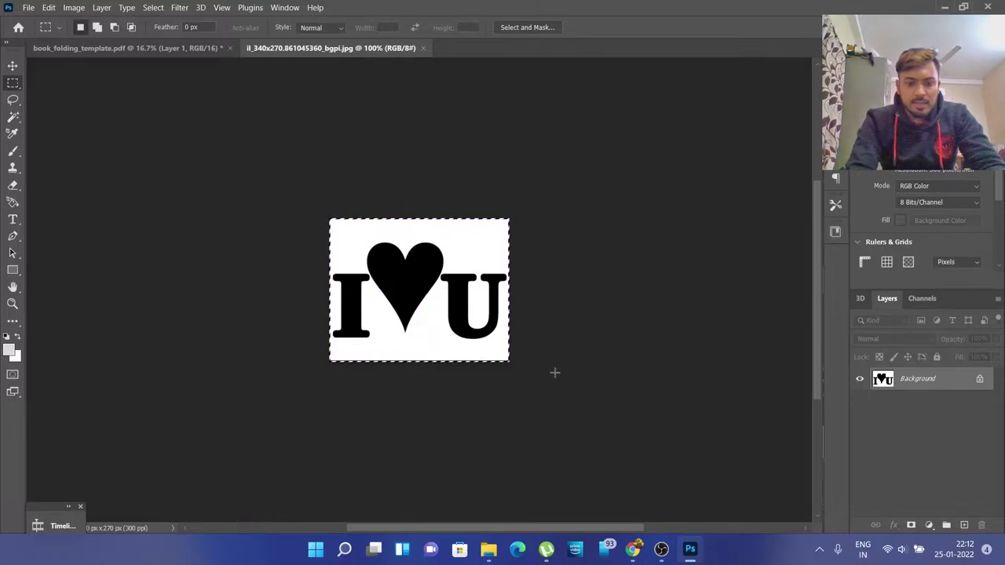
{"action": "left_click", "coordinate": [164, 52]}
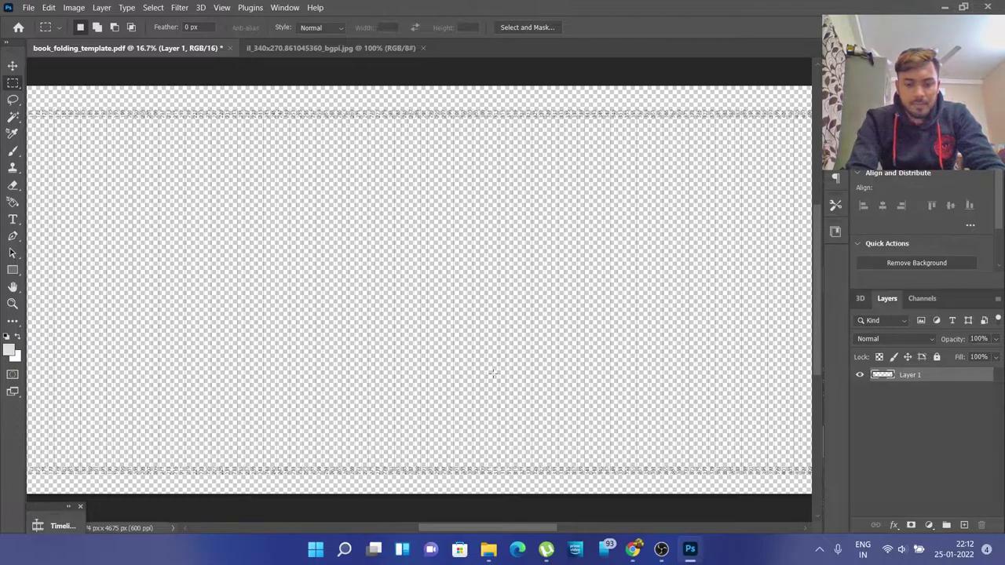
{"action": "key", "text": "ctrl+minus"}
{"action": "key", "text": "ctrl+minus"}
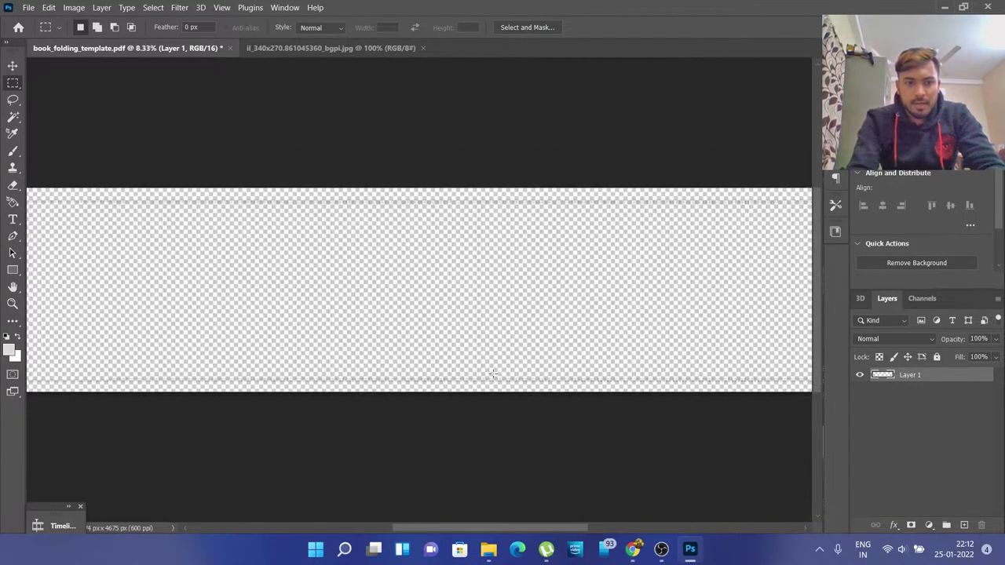
{"action": "key", "text": "ctrl+v"}
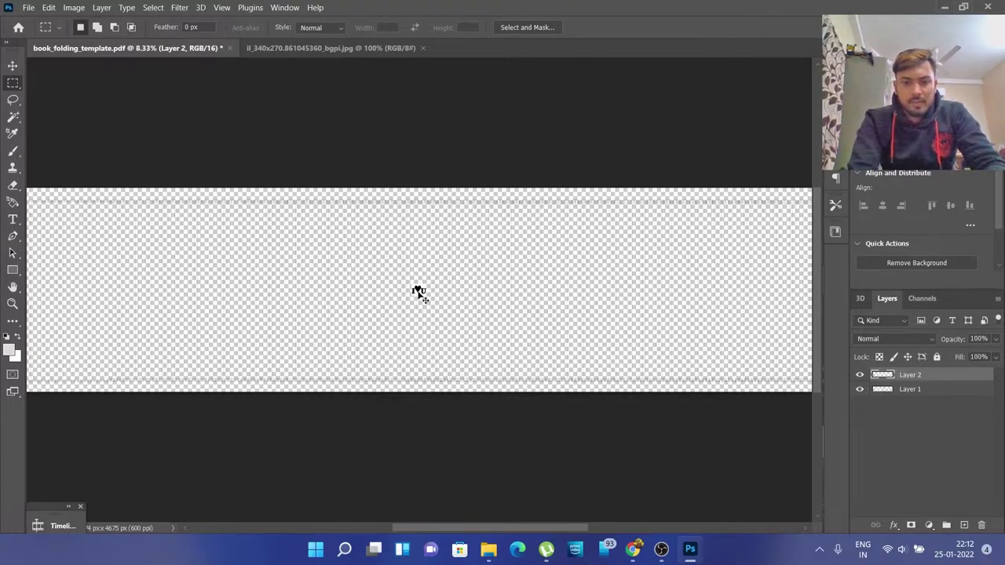
- Free-transform the I♥U layer, scaling it much larger and taller, and toggle proportional scaling
{"action": "key", "text": "ctrl+t"}
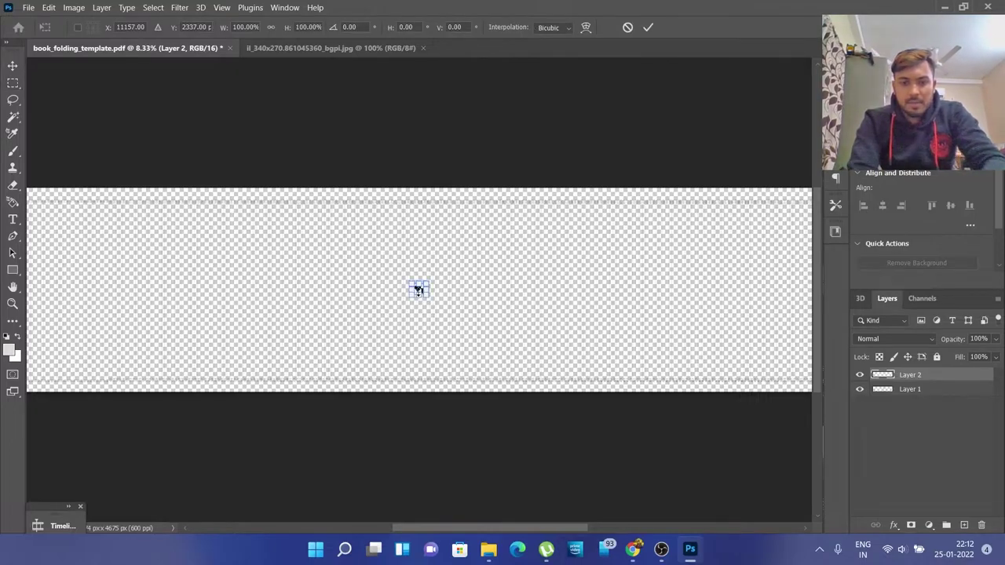
{"action": "left_click_drag", "start_coordinate": [408, 281], "coordinate": [230, 228]}
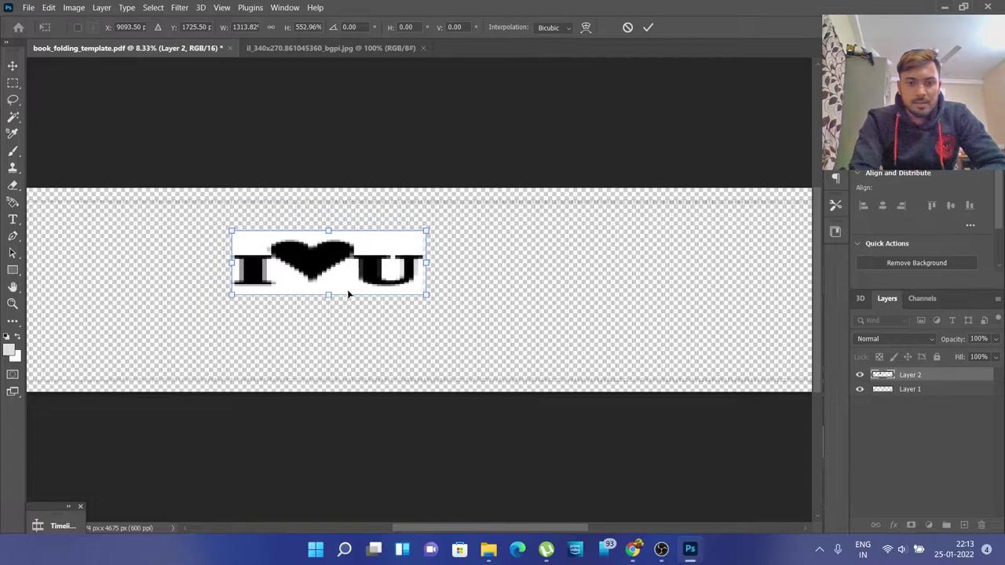
{"action": "mouse_move", "coordinate": [331, 296]}
{"action": "left_mouse_down"}
{"action": "mouse_move", "coordinate": [332, 332]}
{"action": "mouse_move", "coordinate": [328, 312]}
{"action": "left_mouse_up"}
{"action": "left_click_drag", "start_coordinate": [425, 312], "coordinate": [472, 340]}
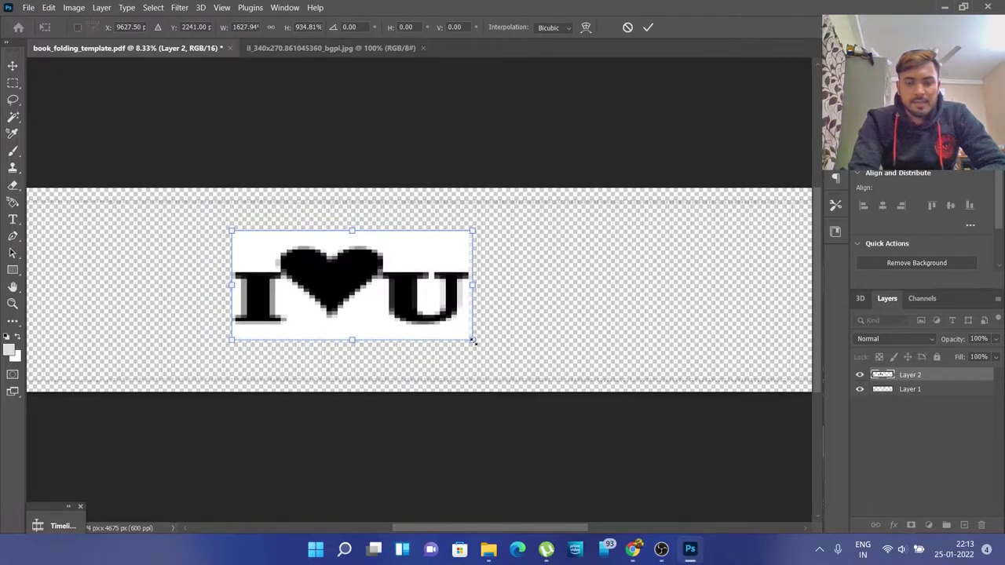
{"action": "left_click", "coordinate": [271, 28]}
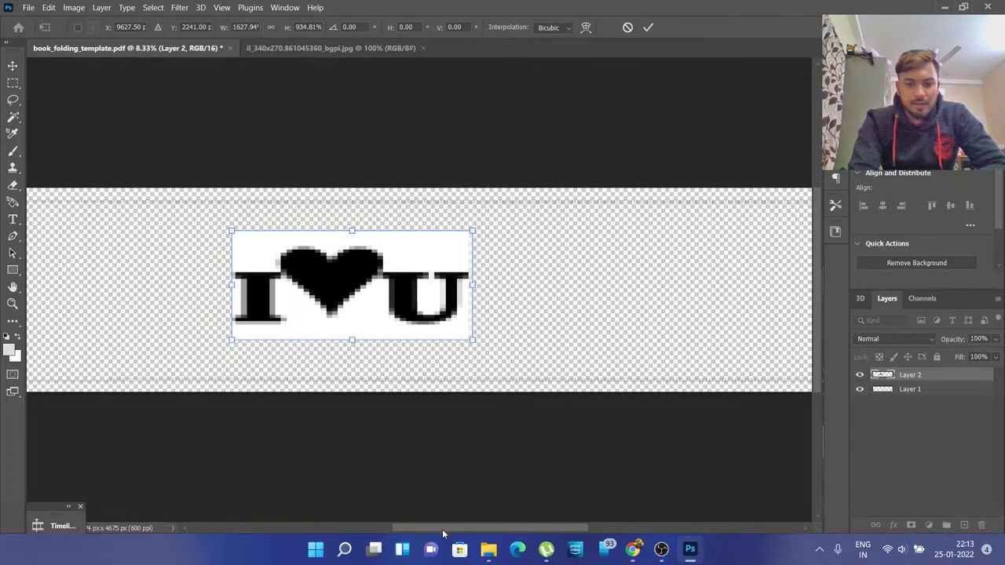
- Stretch the design left, up to the strip's top, down to its bottom, and right
{"action": "left_click_drag", "start_coordinate": [436, 526], "coordinate": [387, 526]}
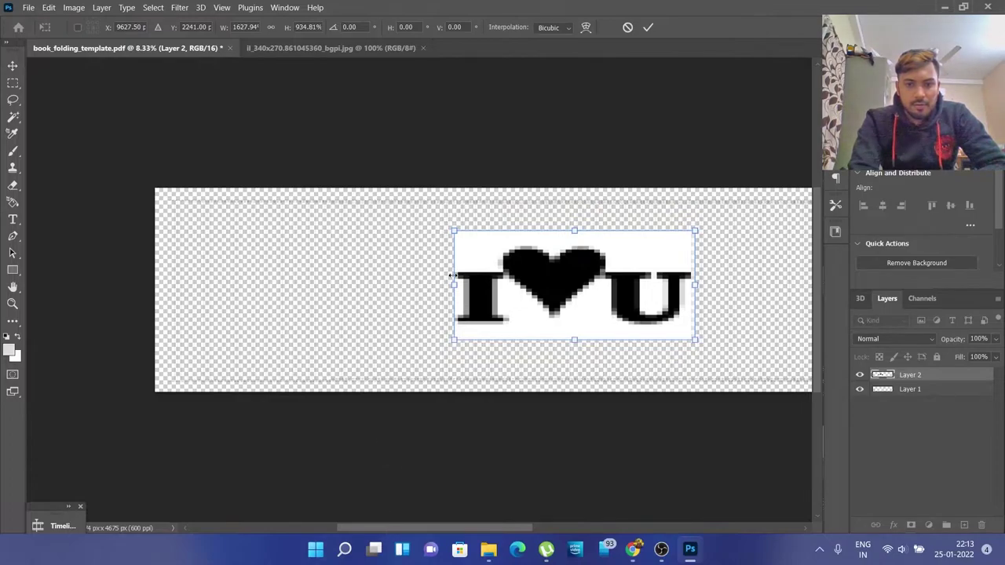
{"action": "left_click_drag", "start_coordinate": [453, 287], "coordinate": [168, 289]}
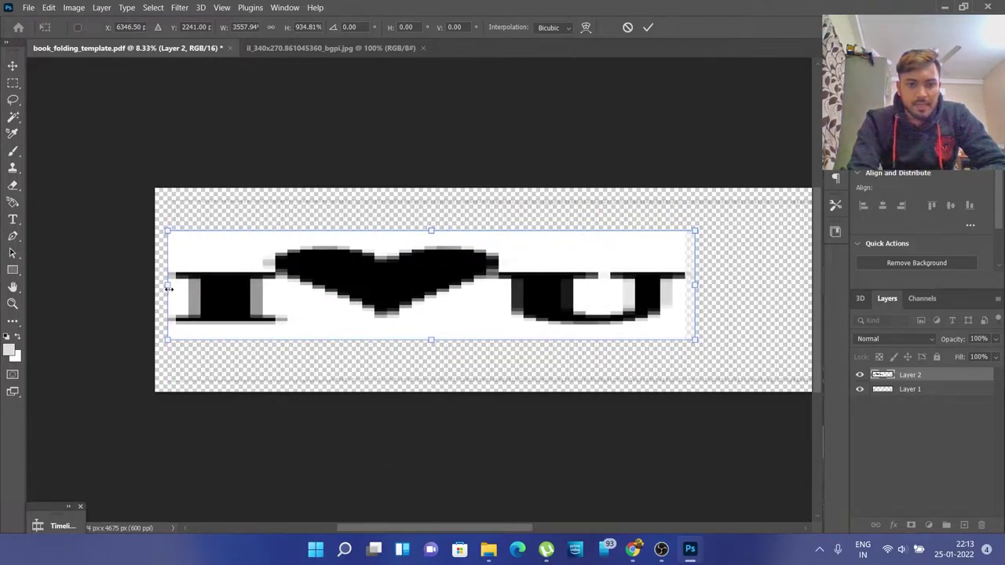
{"action": "left_click_drag", "start_coordinate": [431, 232], "coordinate": [430, 212]}
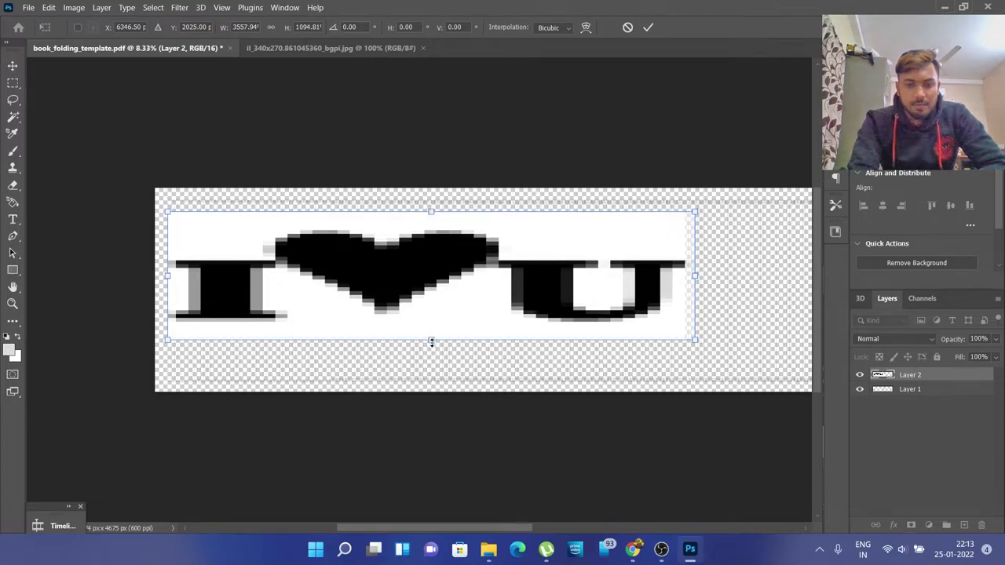
{"action": "left_click_drag", "start_coordinate": [431, 340], "coordinate": [431, 361]}
{"action": "left_click_drag", "start_coordinate": [431, 367], "coordinate": [433, 371]}
{"action": "left_click_drag", "start_coordinate": [438, 530], "coordinate": [549, 528]}
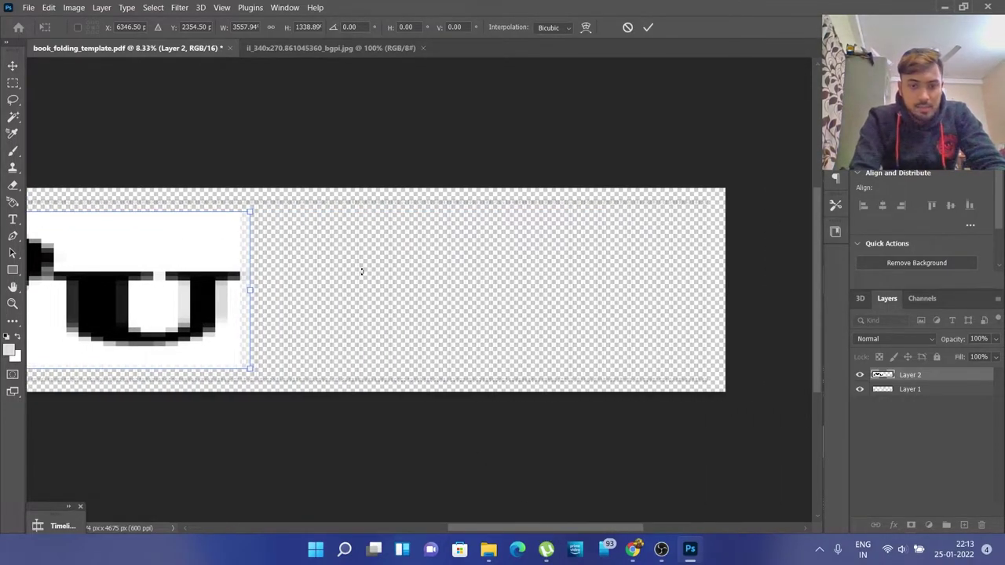
{"action": "left_click_drag", "start_coordinate": [253, 292], "coordinate": [438, 299]}
- Fine-tune the right edge to the strip's end and commit the transform at about 18480 × 3615 px
{"action": "key", "text": "ctrl+plus"}
{"action": "key", "text": "ctrl+plus"}
{"action": "key", "text": "ctrl+plus"}
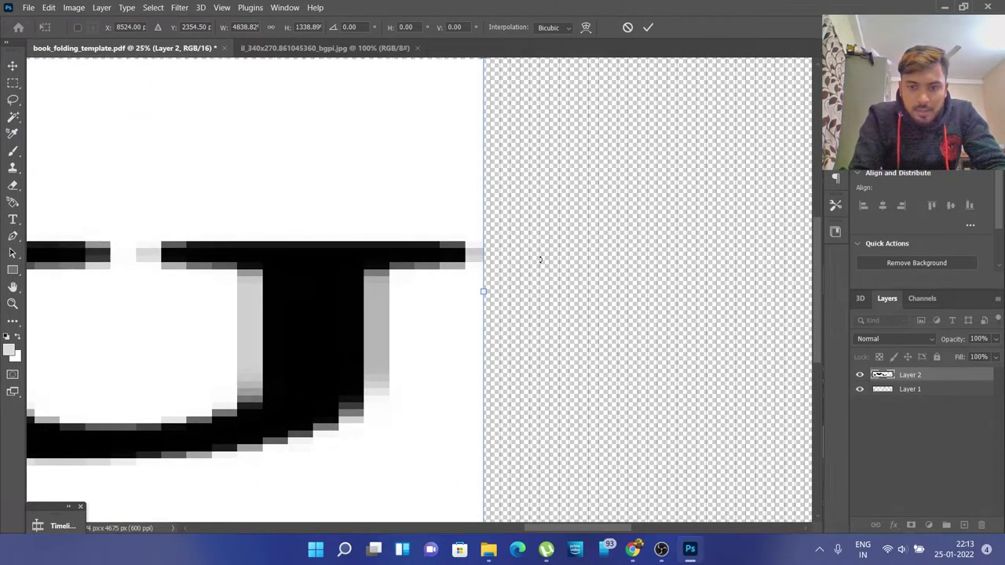
{"action": "scroll", "coordinate": [634, 251], "scroll_direction": "up", "scroll_amount": 3}
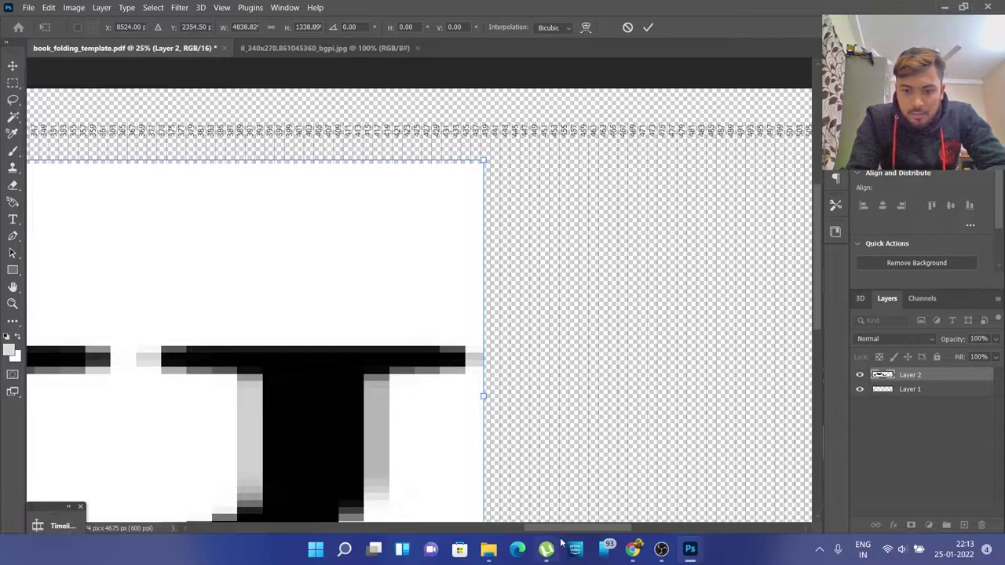
{"action": "left_click_drag", "start_coordinate": [562, 528], "coordinate": [604, 534]}
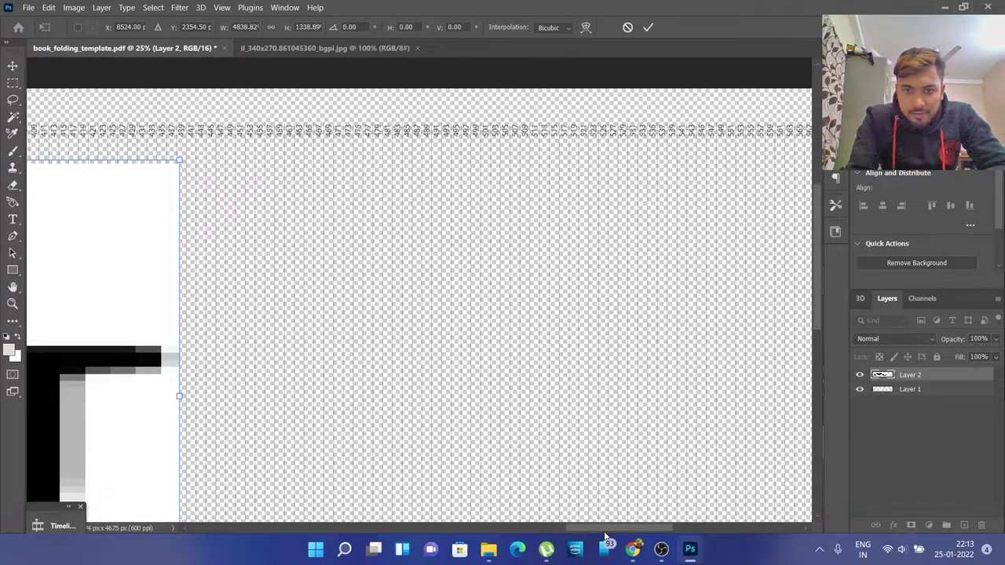
{"action": "left_click_drag", "start_coordinate": [179, 396], "coordinate": [453, 391]}
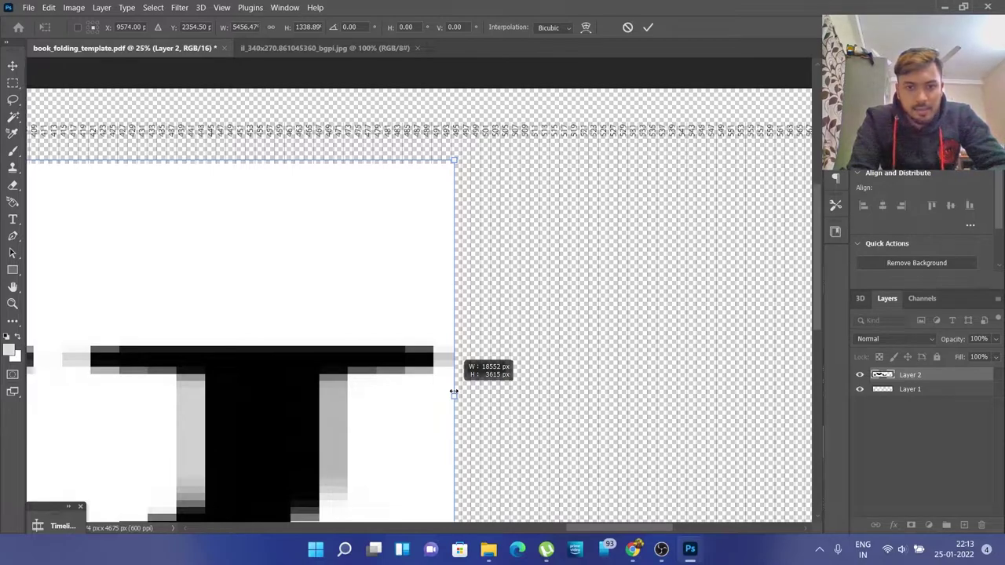
{"action": "left_click_drag", "start_coordinate": [454, 392], "coordinate": [445, 394]}
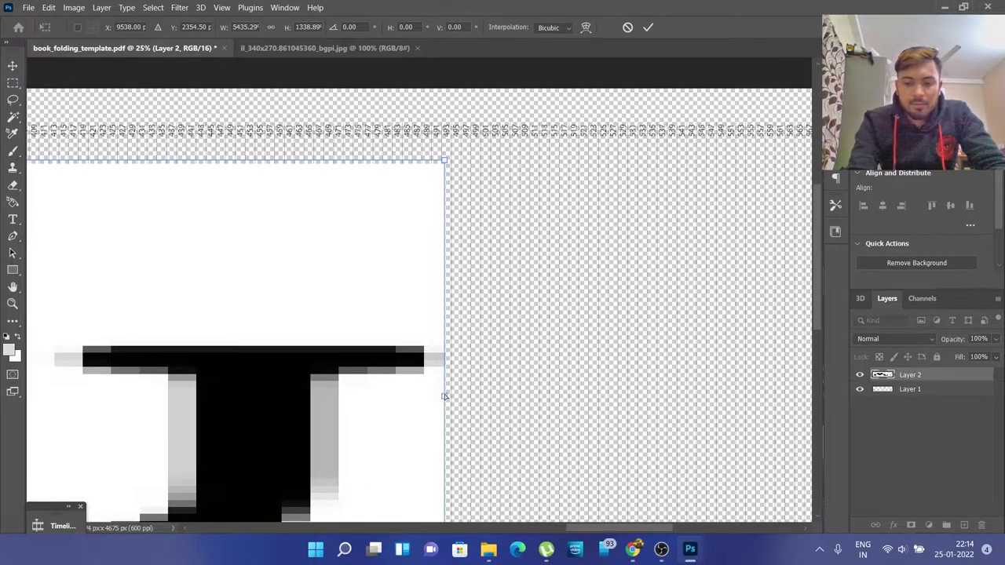
{"action": "key", "text": "ctrl+minus"}
{"action": "key", "text": "ctrl+minus"}
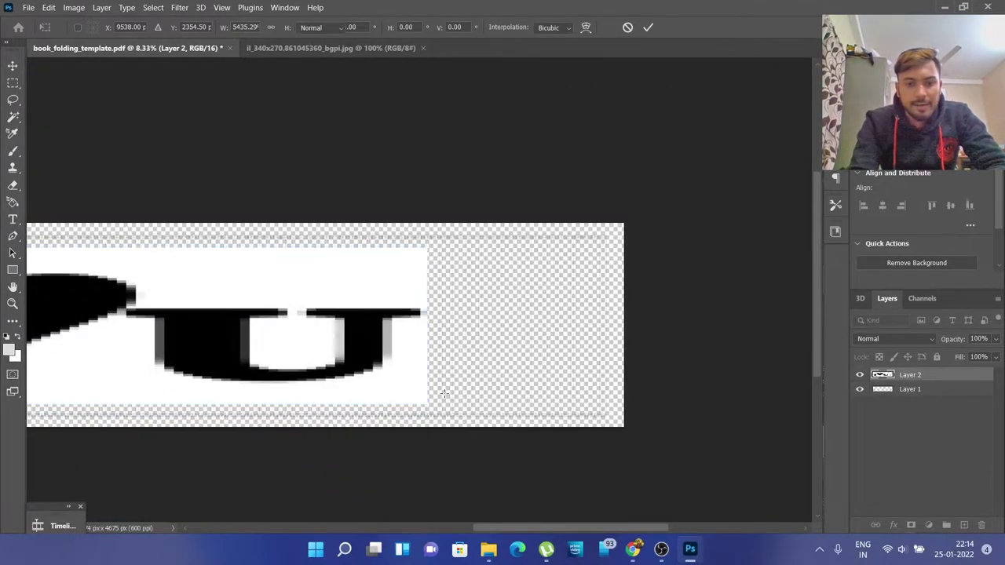
{"action": "key", "text": "Return"}
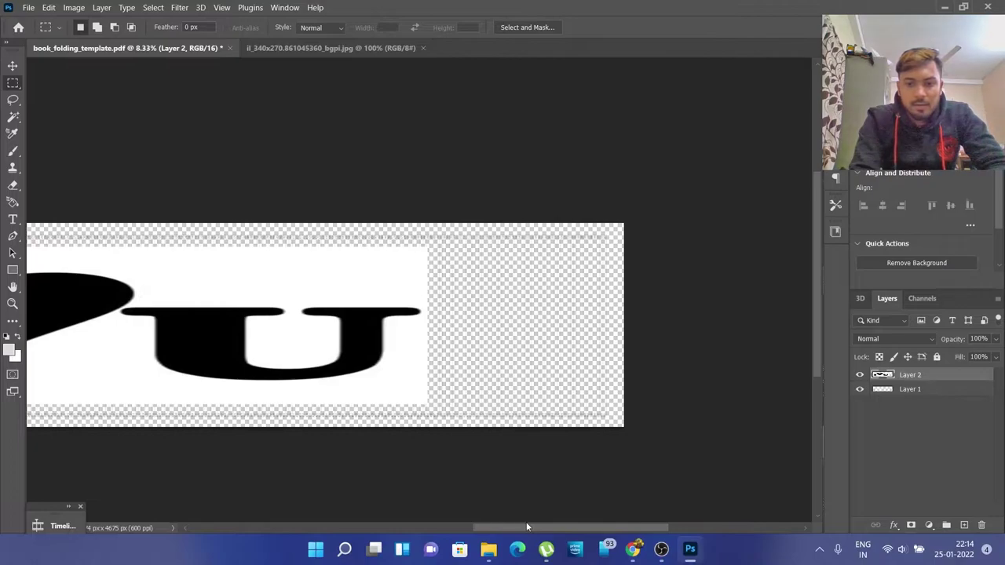
- Set Layer 2's blend mode to Darken and zoom in to check the fold lines through the heart
{"action": "left_click_drag", "start_coordinate": [527, 525], "coordinate": [402, 522]}
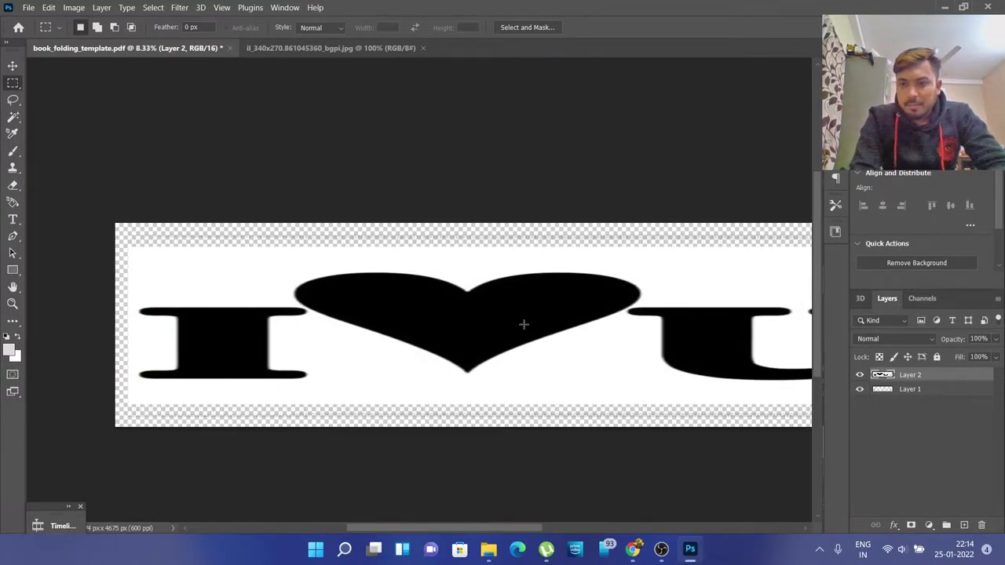
{"action": "scroll", "coordinate": [418, 325], "scroll_direction": "right", "scroll_amount": 3}
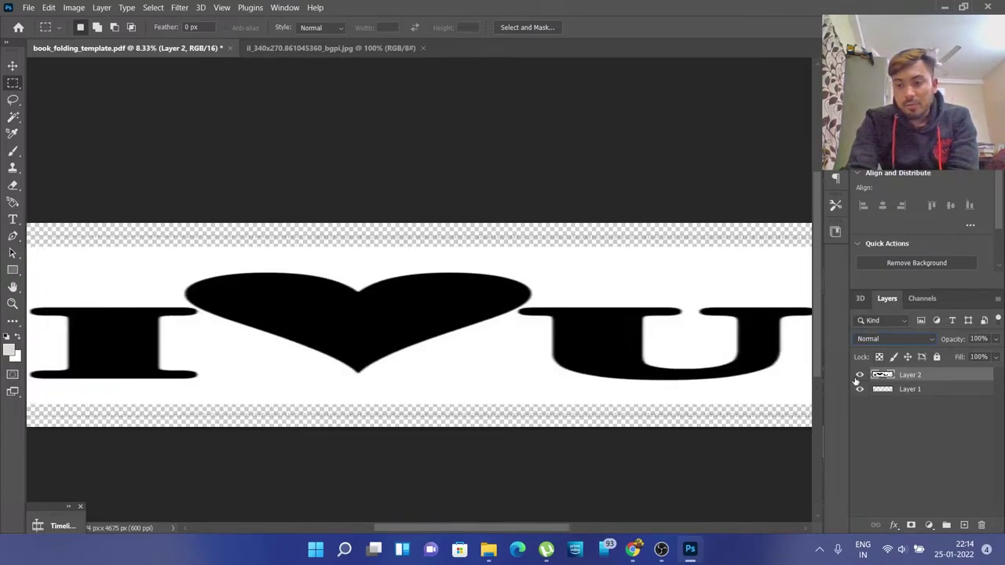
{"action": "left_click", "coordinate": [886, 339]}
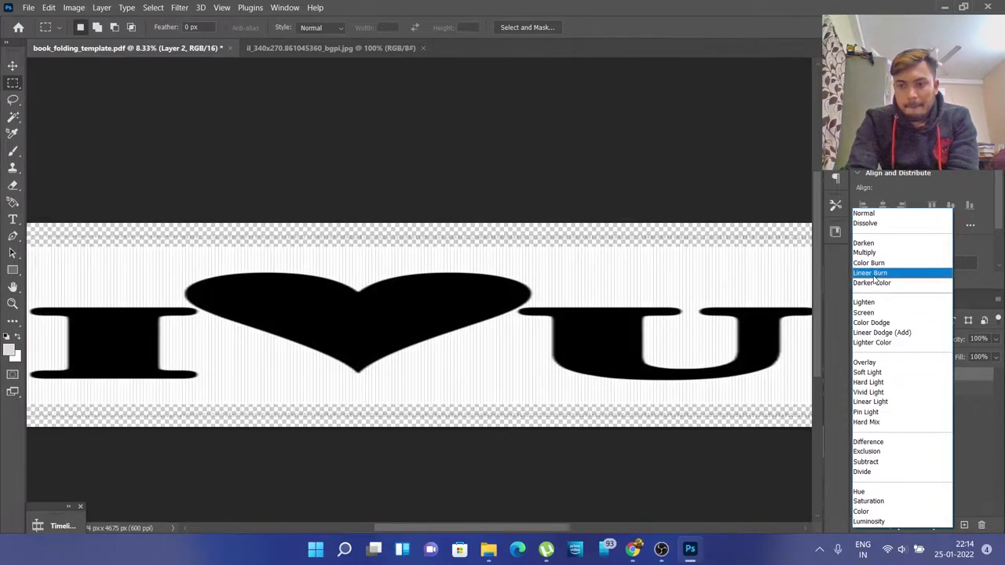
{"action": "left_click", "coordinate": [874, 246]}
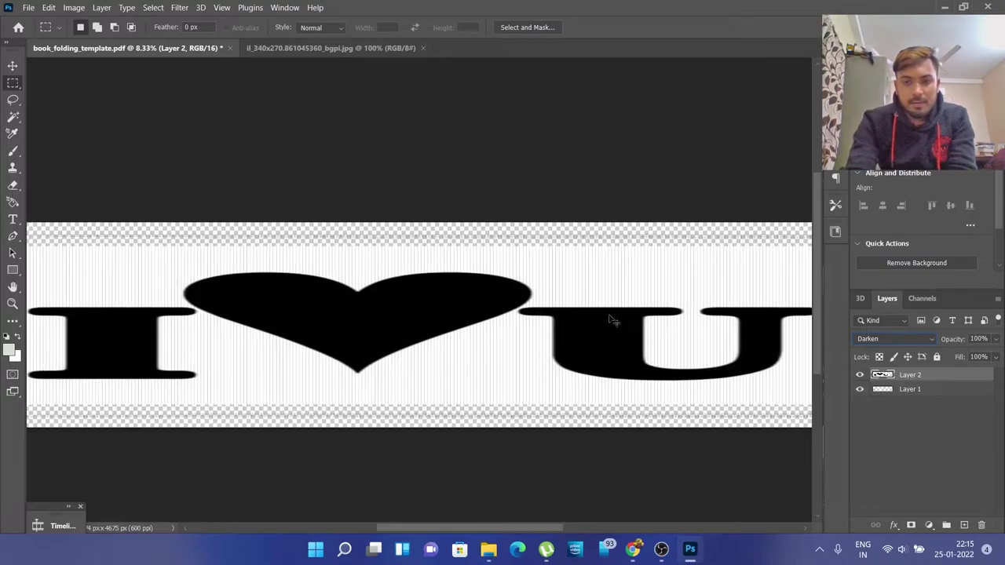
{"action": "key", "text": "ctrl+plus"}
{"action": "key", "text": "ctrl+plus"}
{"action": "key", "text": "ctrl+plus"}
{"action": "key", "text": "ctrl+plus"}
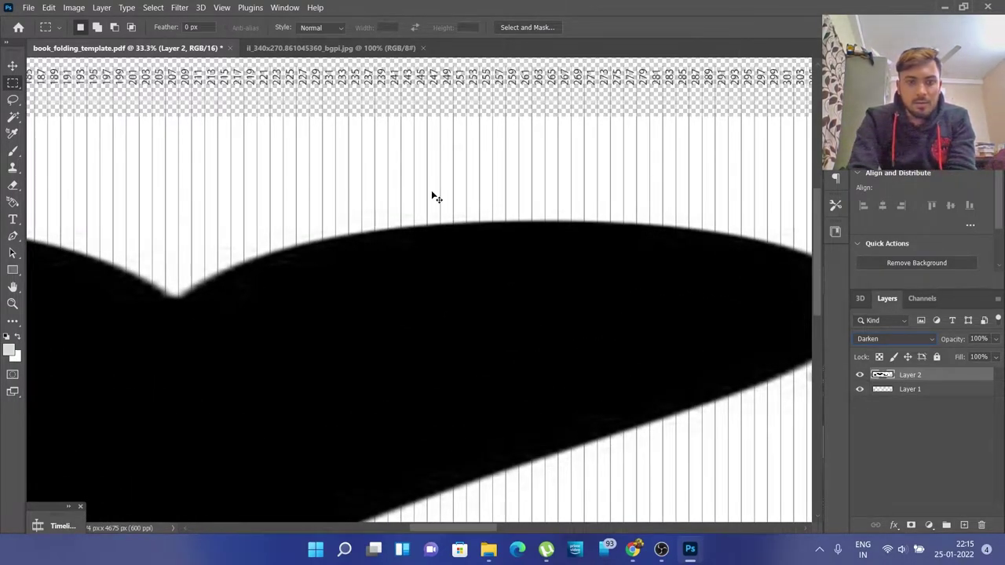
- Export the design as JPG to the Desktop, replacing book_folding_template.jpg, then return to Chrome
{"action": "left_click", "coordinate": [28, 8]}
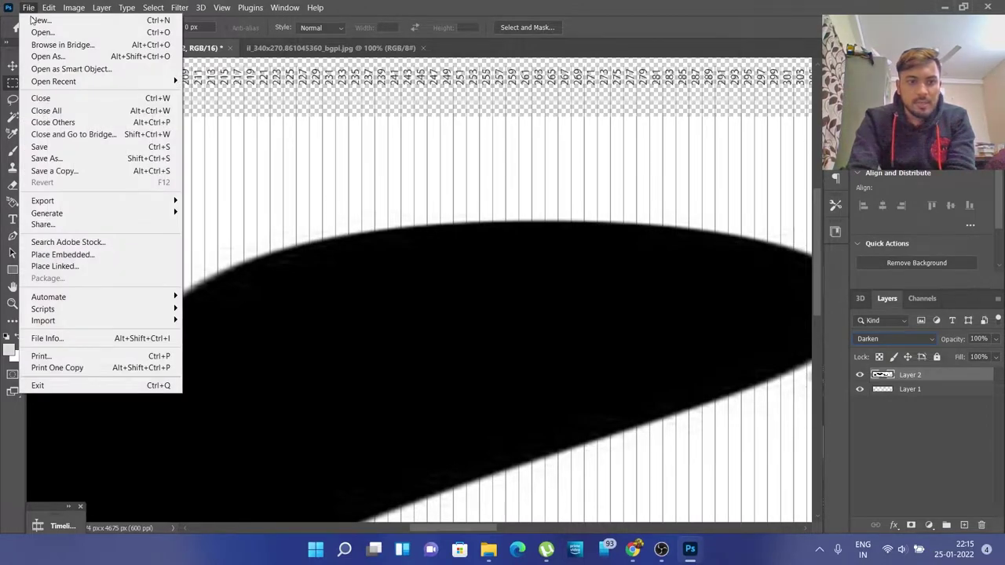
{"action": "mouse_move", "coordinate": [77, 204]}
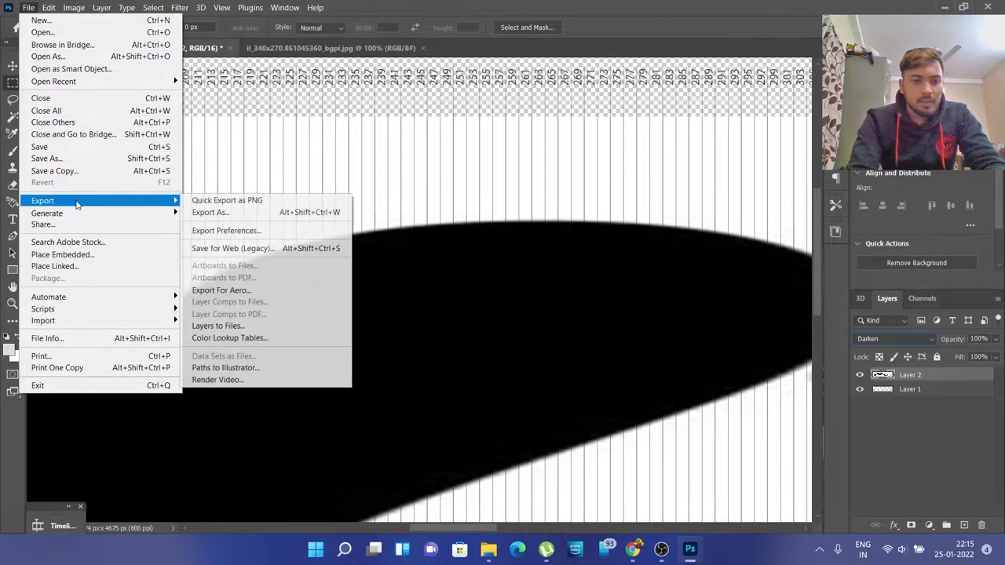
{"action": "left_click", "coordinate": [226, 213]}
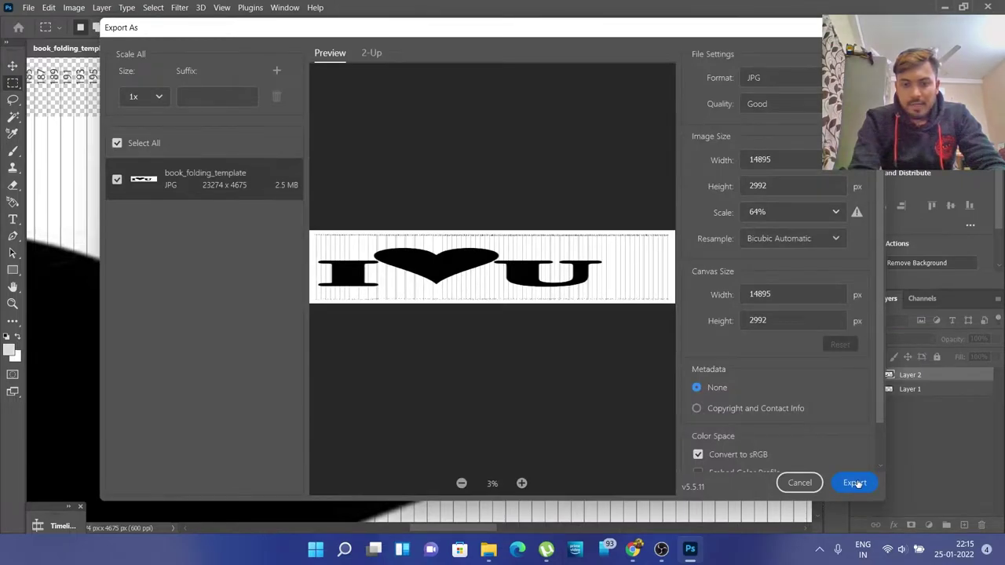
{"action": "left_click", "coordinate": [854, 482]}
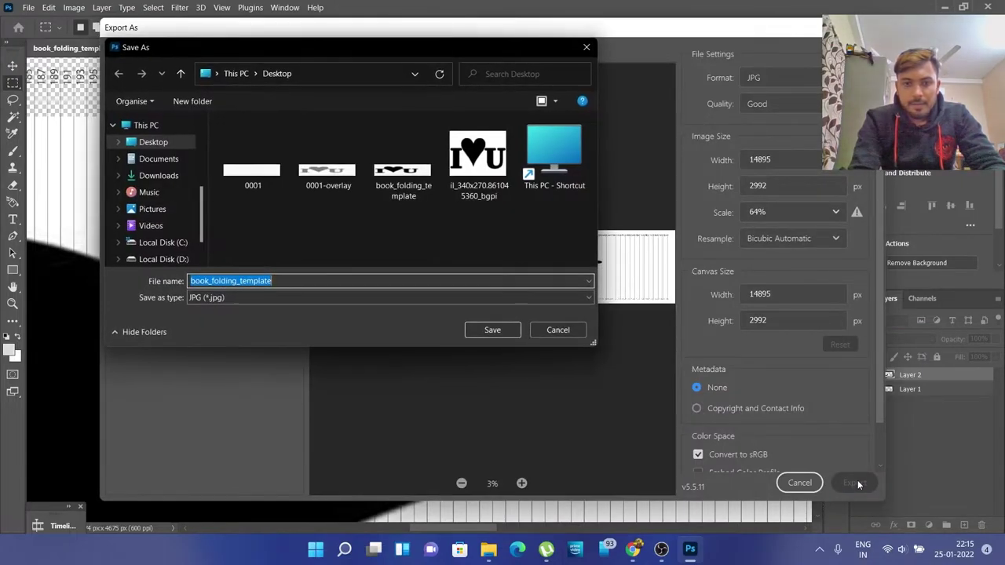
{"action": "left_click", "coordinate": [309, 258]}
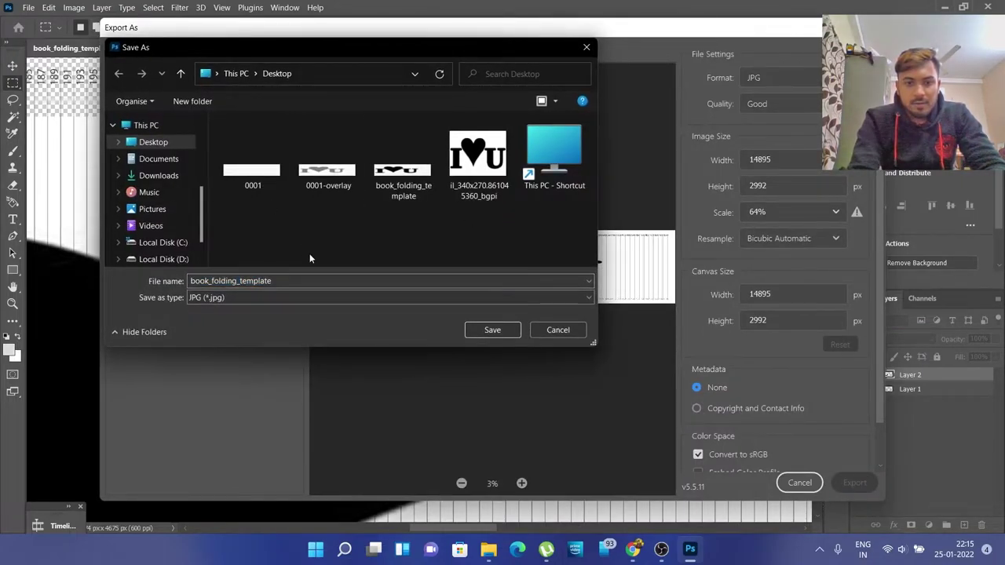
{"action": "left_click", "coordinate": [487, 330]}
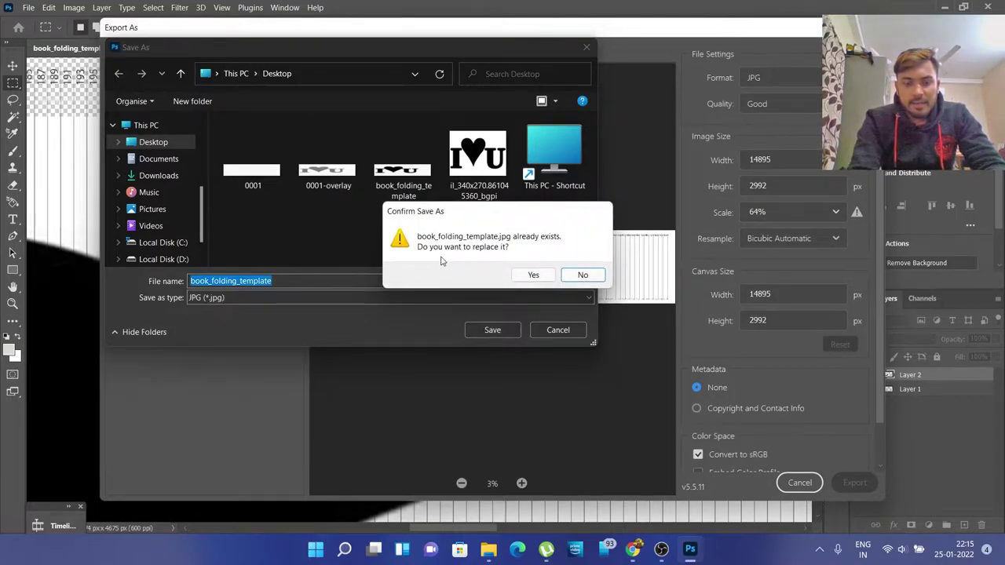
{"action": "left_click", "coordinate": [529, 276]}
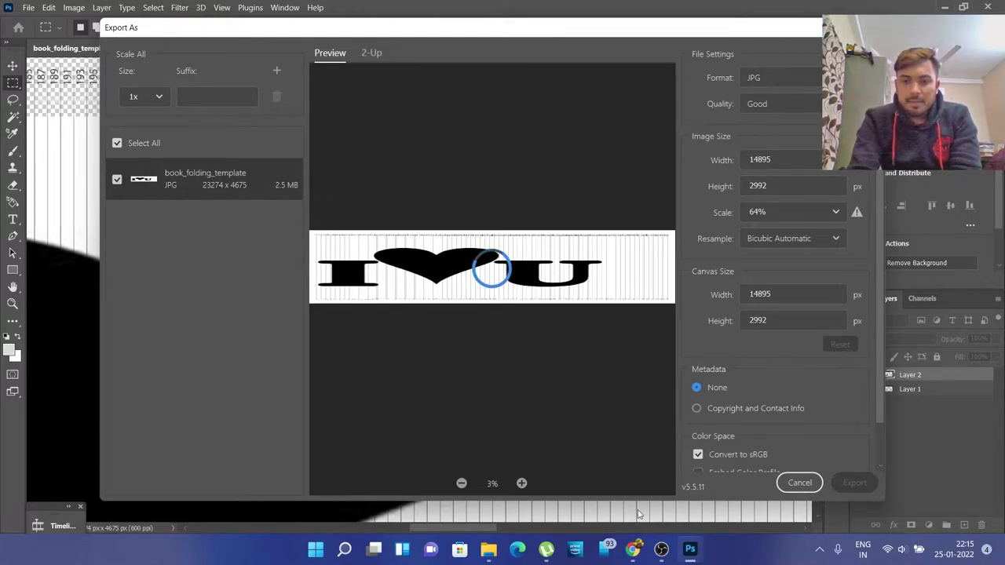
{"action": "left_click", "coordinate": [634, 551]}
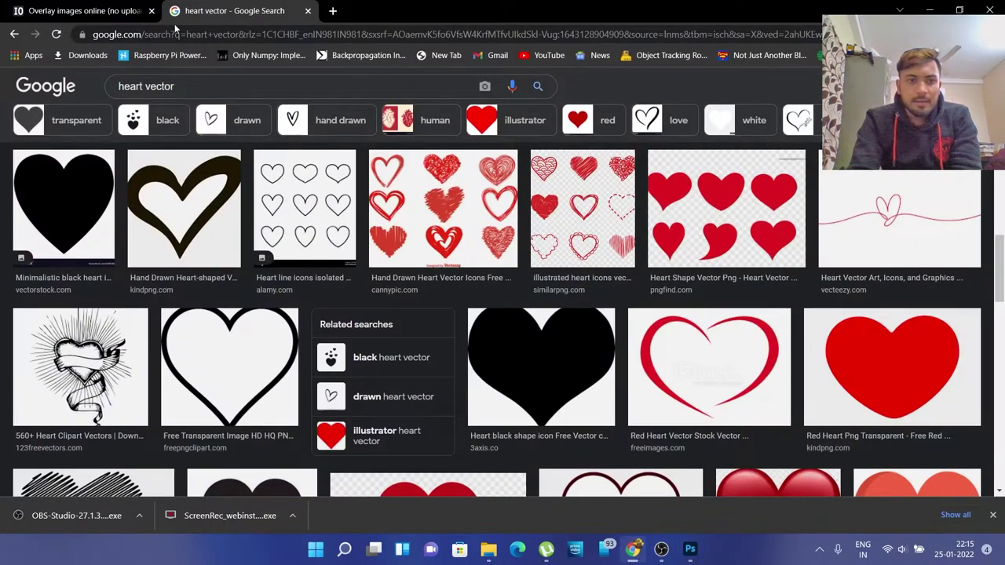
- On the Overlay images page, upload 0001.jpg from the Desktop as the base image
{"action": "left_click", "coordinate": [125, 9]}
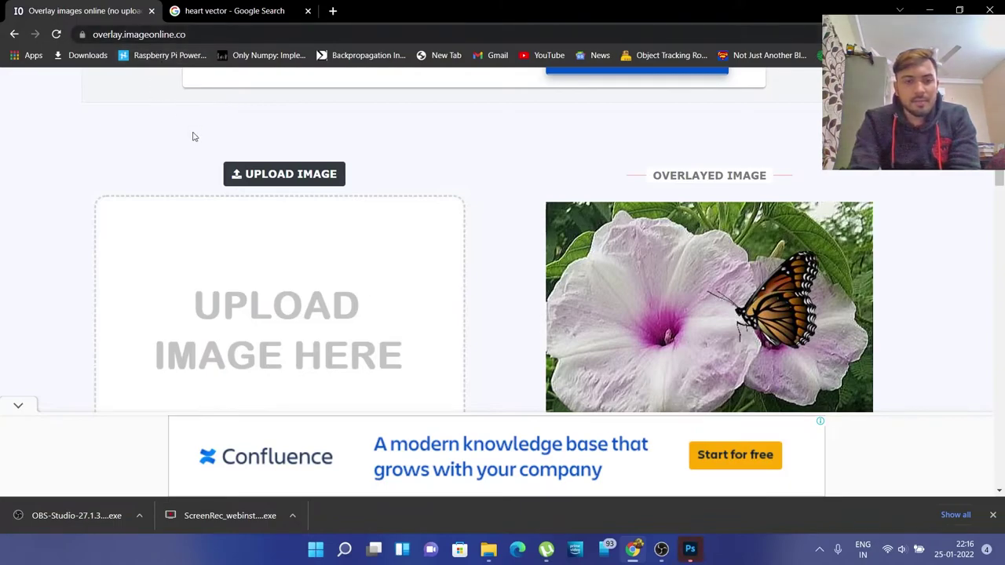
{"action": "left_click", "coordinate": [267, 181]}
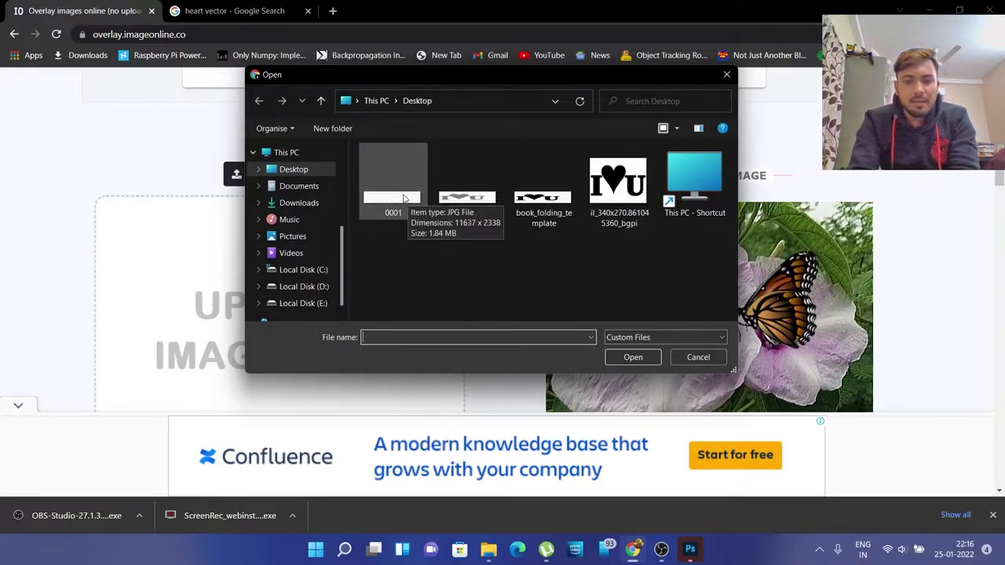
{"action": "left_click", "coordinate": [408, 201]}
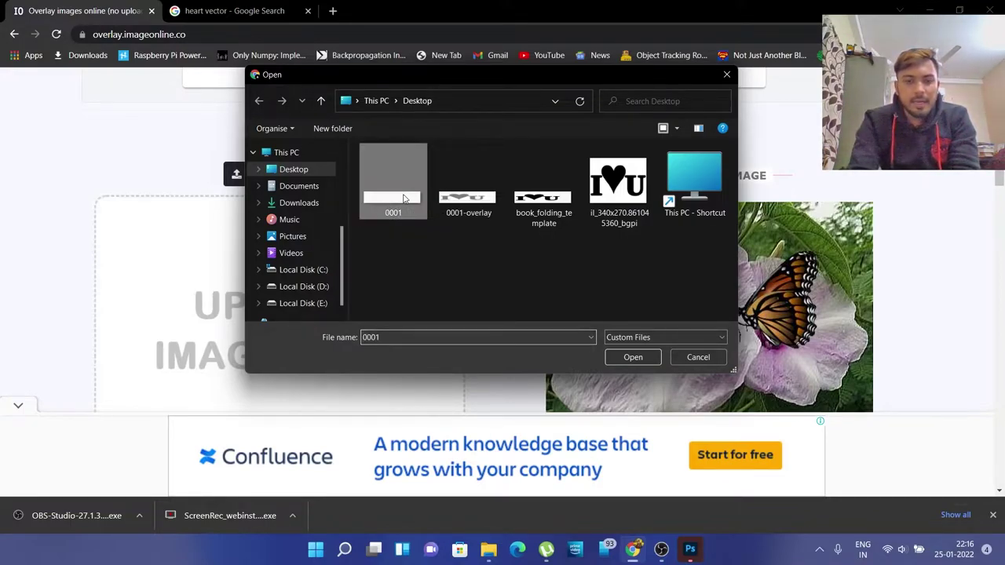
{"action": "left_click", "coordinate": [638, 358]}
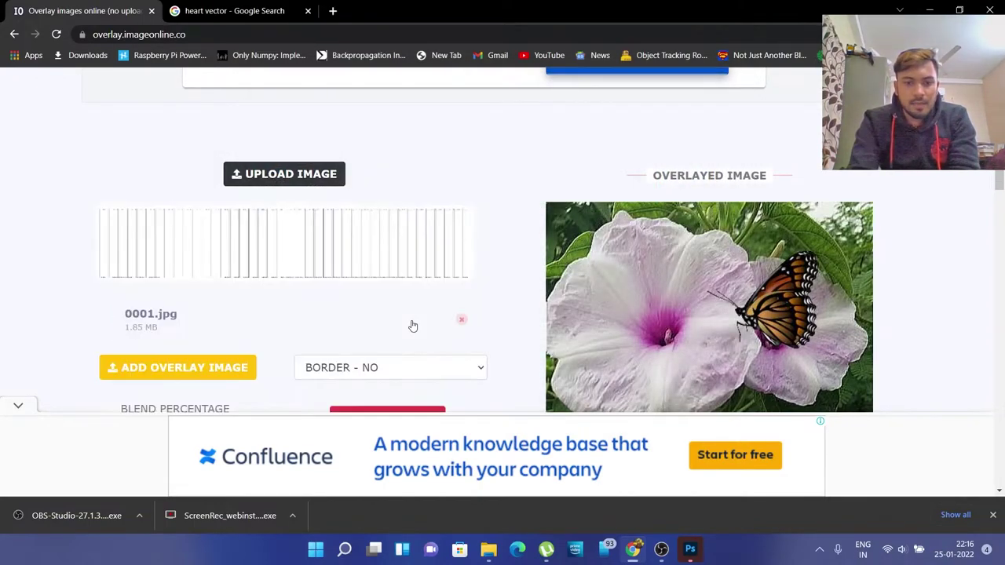
{"action": "scroll", "coordinate": [281, 415], "scroll_direction": "down", "scroll_amount": 3}
{"action": "scroll", "coordinate": [281, 415], "scroll_direction": "up", "scroll_amount": 1}
{"action": "scroll", "coordinate": [280, 414], "scroll_direction": "up", "scroll_amount": 1}
- Load the I♥U heart image as the overlay on the template
{"action": "left_click", "coordinate": [193, 275]}
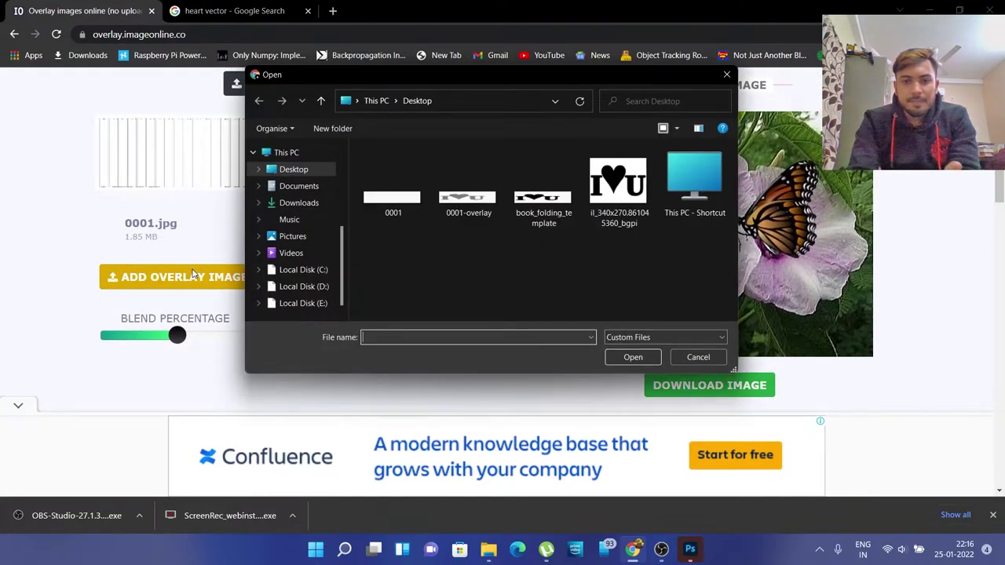
{"action": "left_click", "coordinate": [618, 188]}
{"action": "left_click", "coordinate": [633, 357]}
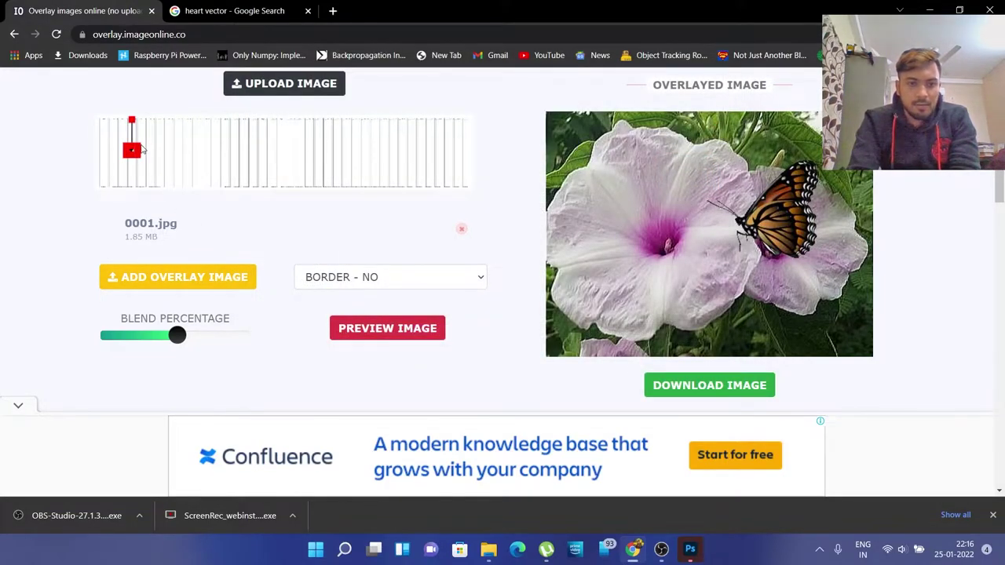
- Stretch the I♥U overlay to the strip's full height and across most of its width
{"action": "left_click_drag", "start_coordinate": [139, 150], "coordinate": [363, 156]}
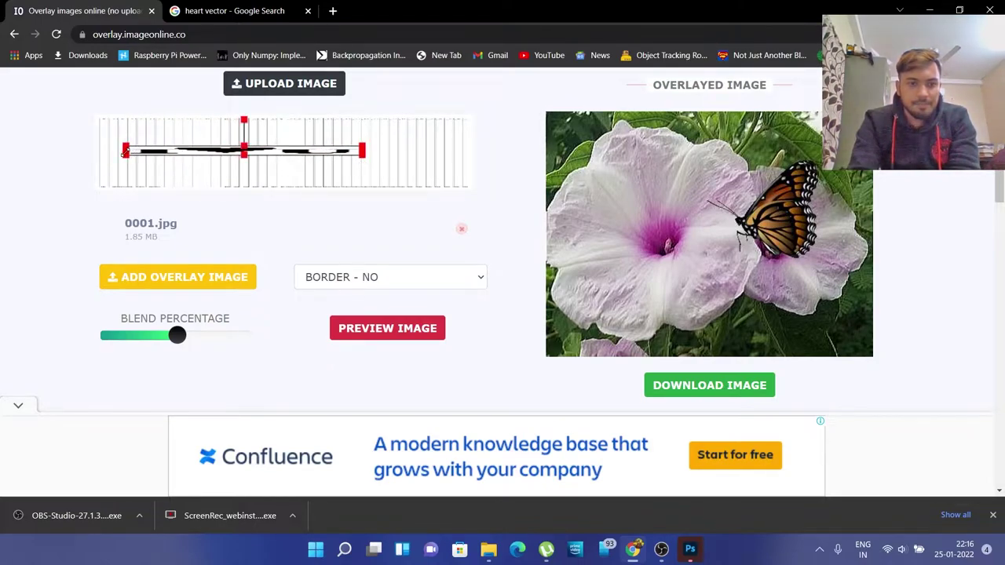
{"action": "left_click_drag", "start_coordinate": [124, 152], "coordinate": [110, 165]}
{"action": "left_click_drag", "start_coordinate": [231, 157], "coordinate": [232, 181]}
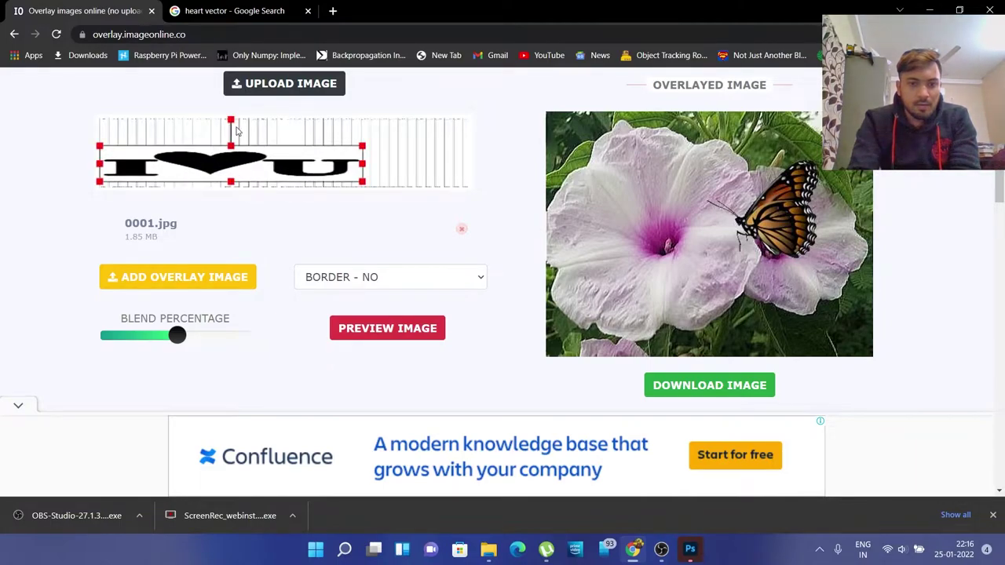
{"action": "left_click_drag", "start_coordinate": [231, 144], "coordinate": [231, 125]}
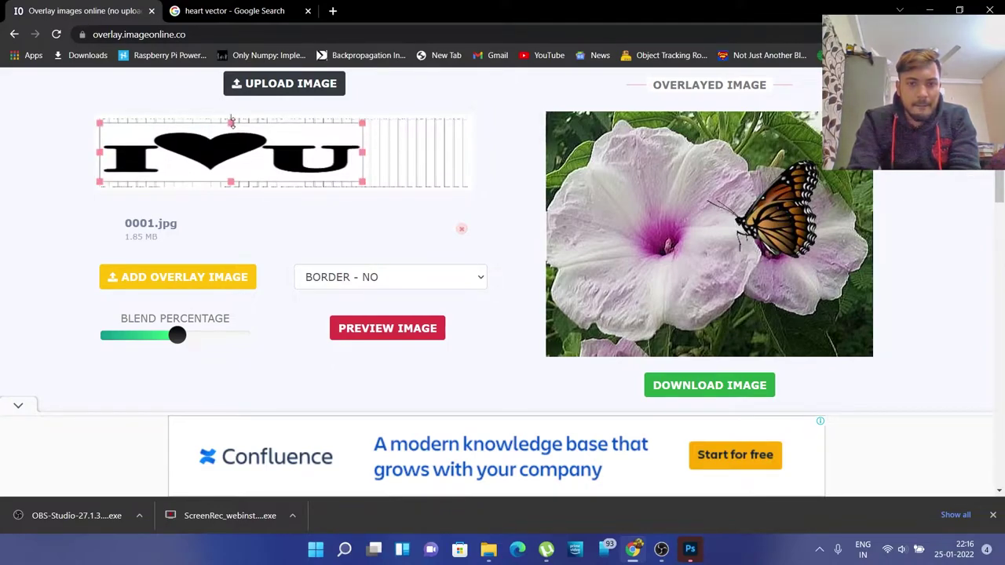
{"action": "left_click", "coordinate": [231, 123]}
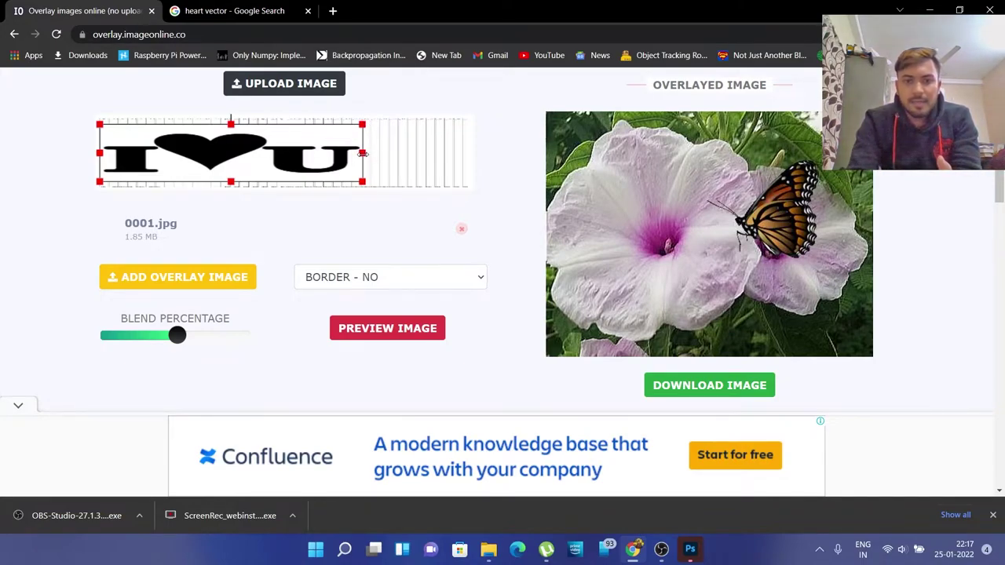
{"action": "mouse_move", "coordinate": [362, 153]}
{"action": "left_mouse_down"}
{"action": "mouse_move", "coordinate": [393, 153]}
{"action": "mouse_move", "coordinate": [369, 154]}
{"action": "left_mouse_up"}
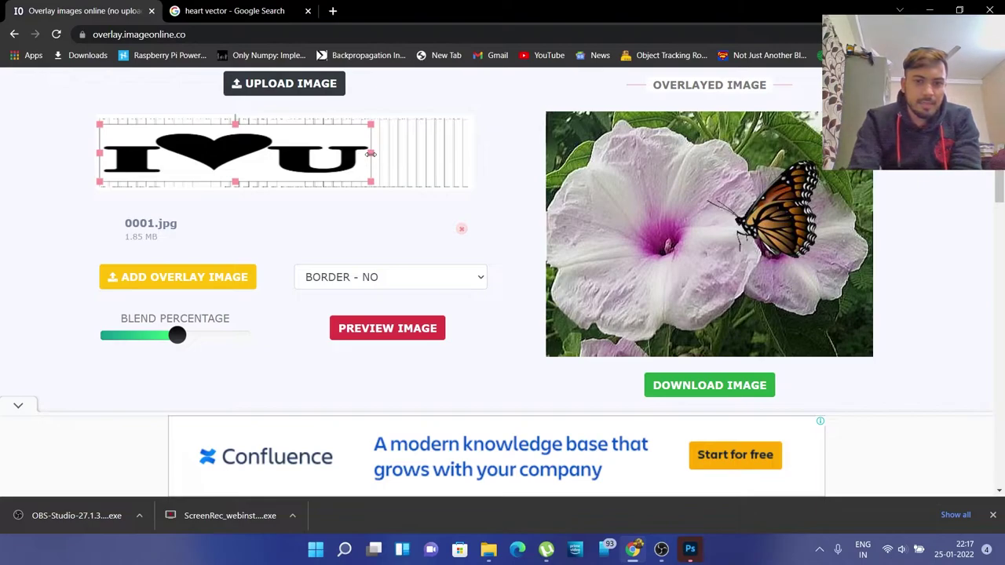
{"action": "left_click_drag", "start_coordinate": [371, 154], "coordinate": [368, 153]}
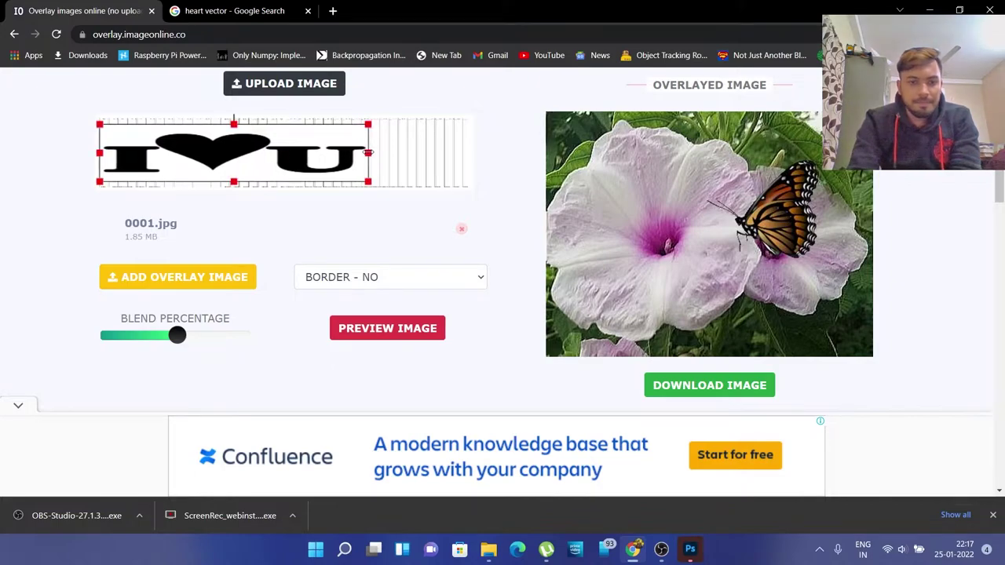
- Lower the Blend Percentage so the I♥U overlay appears lighter
{"action": "scroll", "coordinate": [292, 354], "scroll_direction": "down", "scroll_amount": 2}
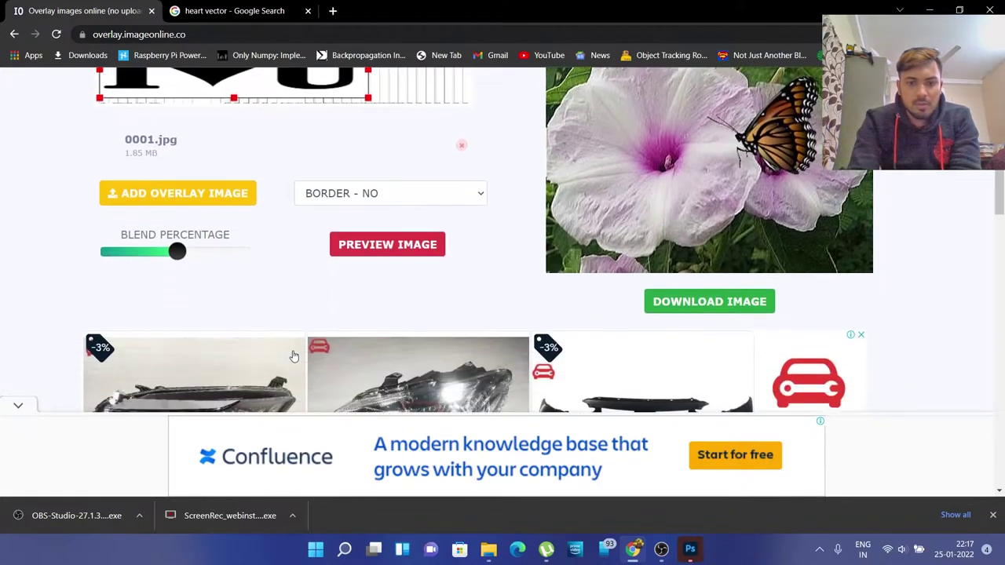
{"action": "scroll", "coordinate": [293, 355], "scroll_direction": "up", "scroll_amount": 2}
{"action": "mouse_move", "coordinate": [177, 323]}
{"action": "left_mouse_down"}
{"action": "mouse_move", "coordinate": [130, 325]}
{"action": "mouse_move", "coordinate": [185, 329]}
{"action": "left_mouse_up"}
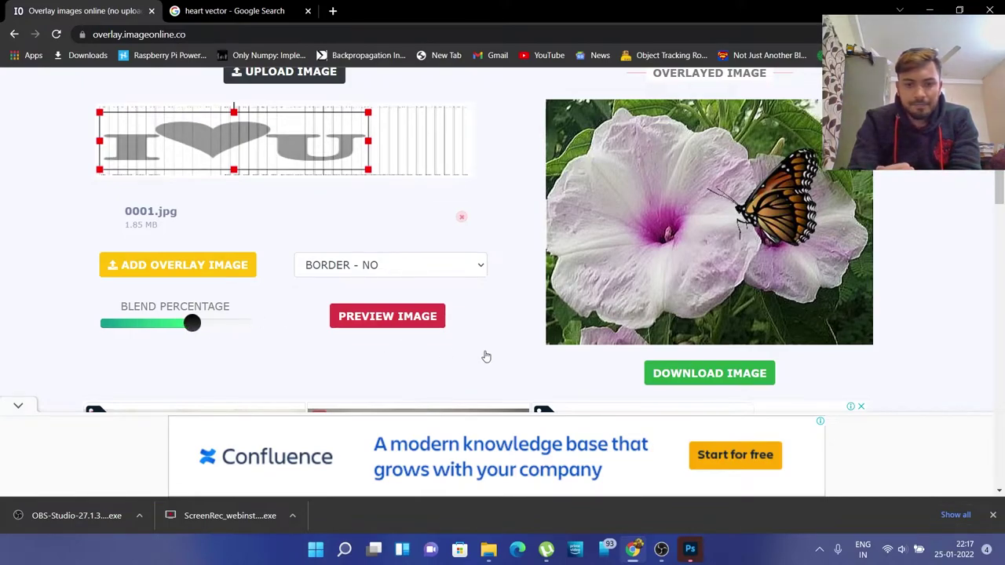
- Render the preview of the grey I♥U merged onto the fold lines
{"action": "scroll", "coordinate": [440, 259], "scroll_direction": "down", "scroll_amount": 2}
{"action": "left_click", "coordinate": [401, 170]}
{"action": "scroll", "coordinate": [400, 166], "scroll_direction": "up", "scroll_amount": 5}
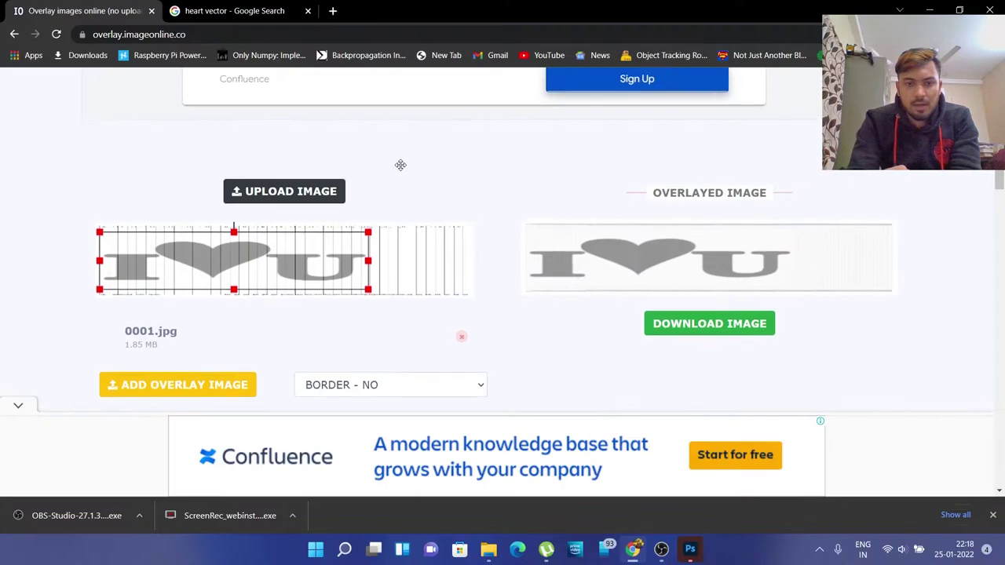
{"action": "scroll", "coordinate": [400, 165], "scroll_direction": "down", "scroll_amount": 4}
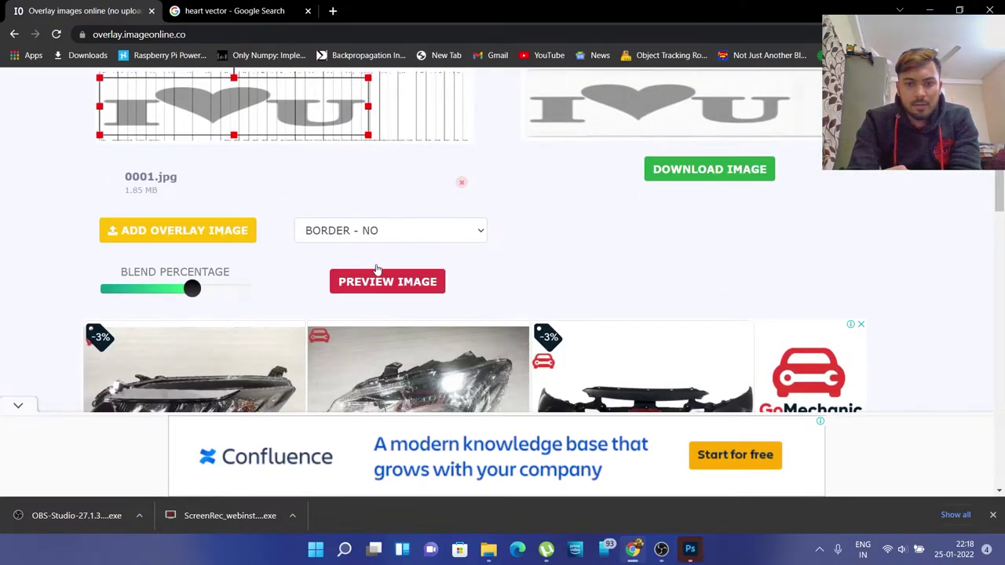
{"action": "scroll", "coordinate": [494, 228], "scroll_direction": "up", "scroll_amount": 1}
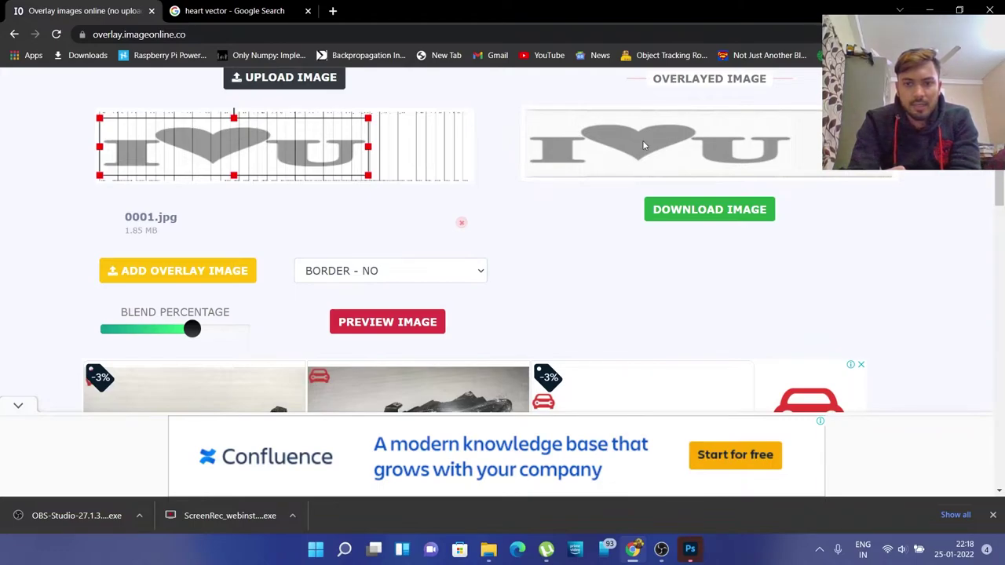
- Download the merged image as 0001-overlay.jpg, replacing the existing Desktop file
{"action": "left_click", "coordinate": [729, 217]}
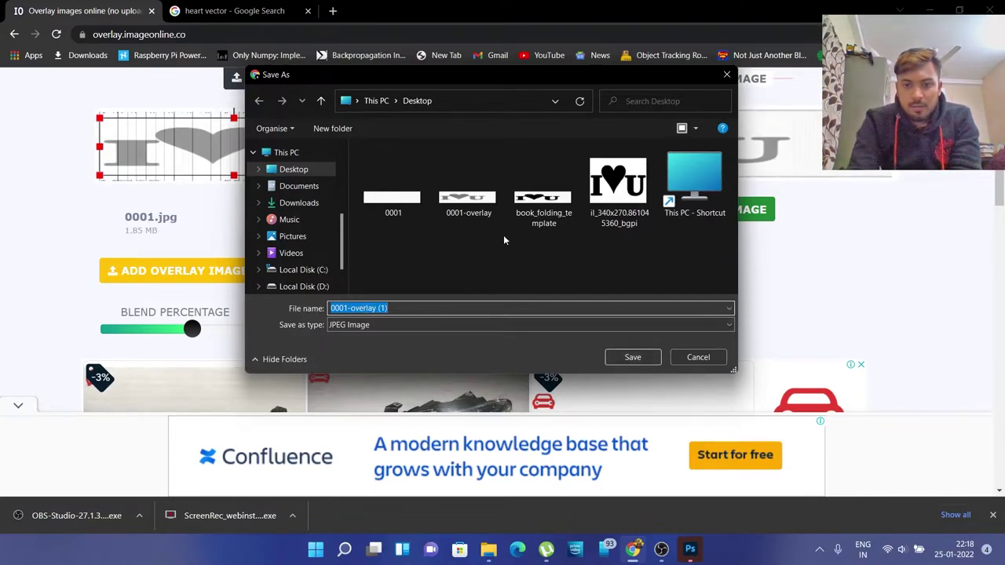
{"action": "left_click", "coordinate": [460, 309]}
{"action": "key", "text": "BackSpace"}
{"action": "key", "text": "BackSpace"}
{"action": "key", "text": "BackSpace"}
{"action": "key", "text": "BackSpace"}
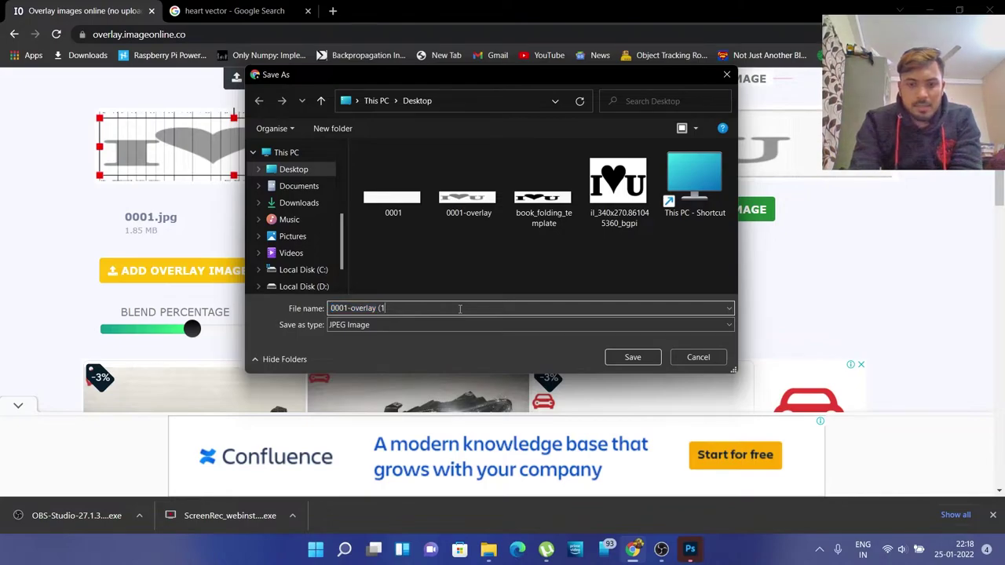
{"action": "key", "text": "Return"}
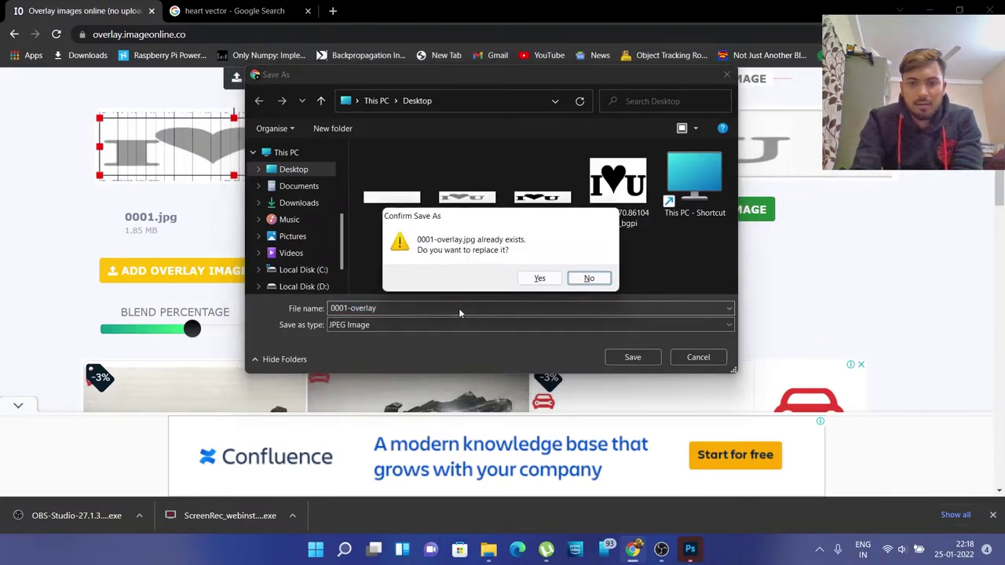
{"action": "left_click", "coordinate": [558, 281]}
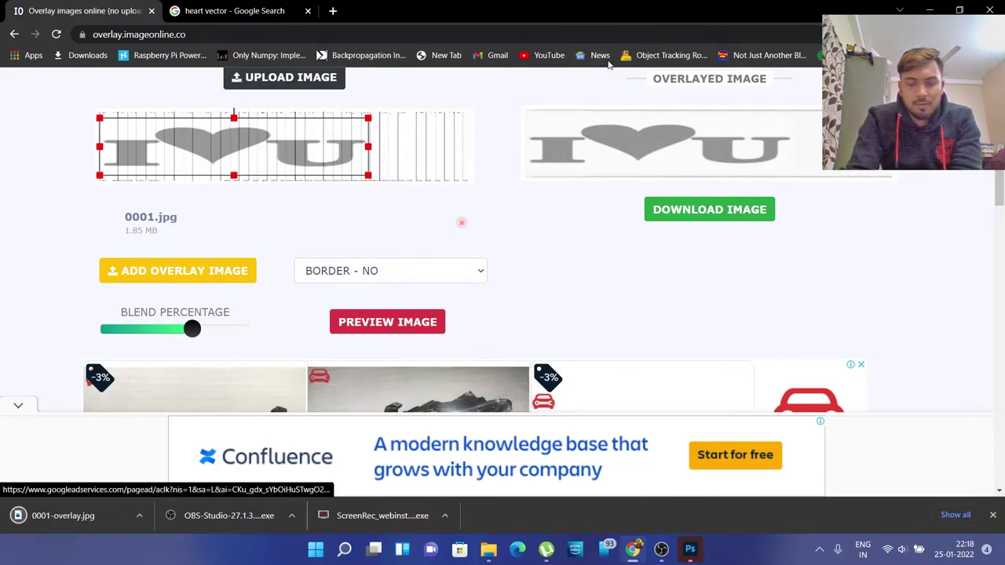
- Minimize Chrome and Photoshop, then open book_folding_template.jpg from the desktop
{"action": "left_click", "coordinate": [935, 8]}
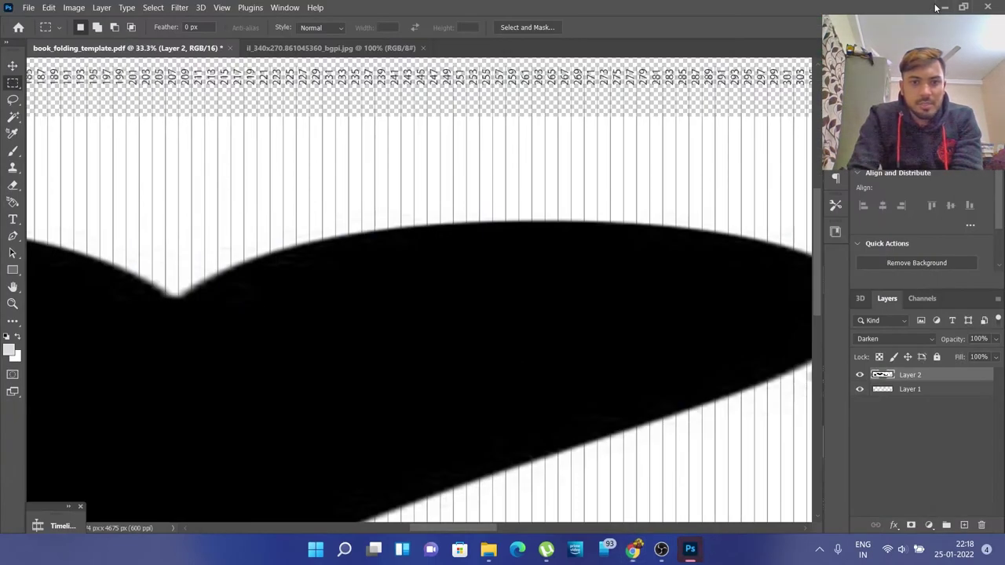
{"action": "left_click", "coordinate": [946, 7]}
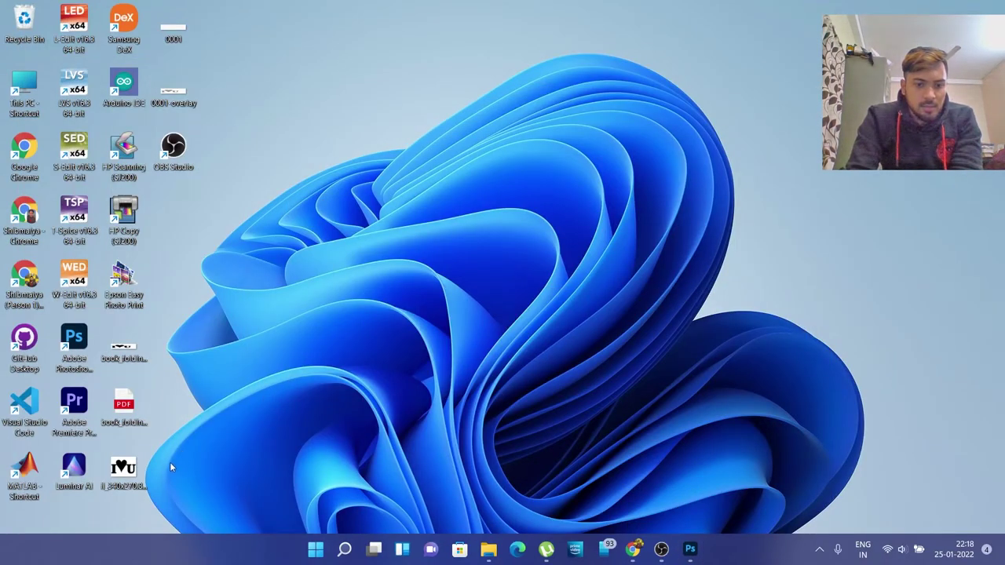
{"action": "double_click", "coordinate": [128, 358]}
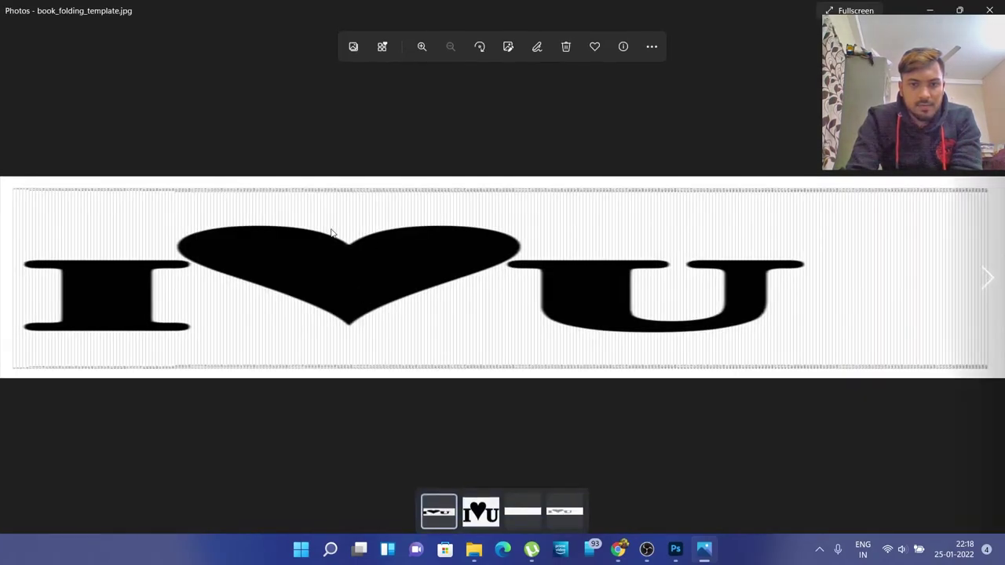
- Zoom and pan from the heart across to the U, then close Photos
{"action": "scroll", "coordinate": [331, 232], "scroll_direction": "up", "scroll_amount": 3}
{"action": "scroll", "coordinate": [331, 233], "scroll_direction": "down", "scroll_amount": 3}
{"action": "scroll", "coordinate": [332, 234], "scroll_direction": "up", "scroll_amount": 5}
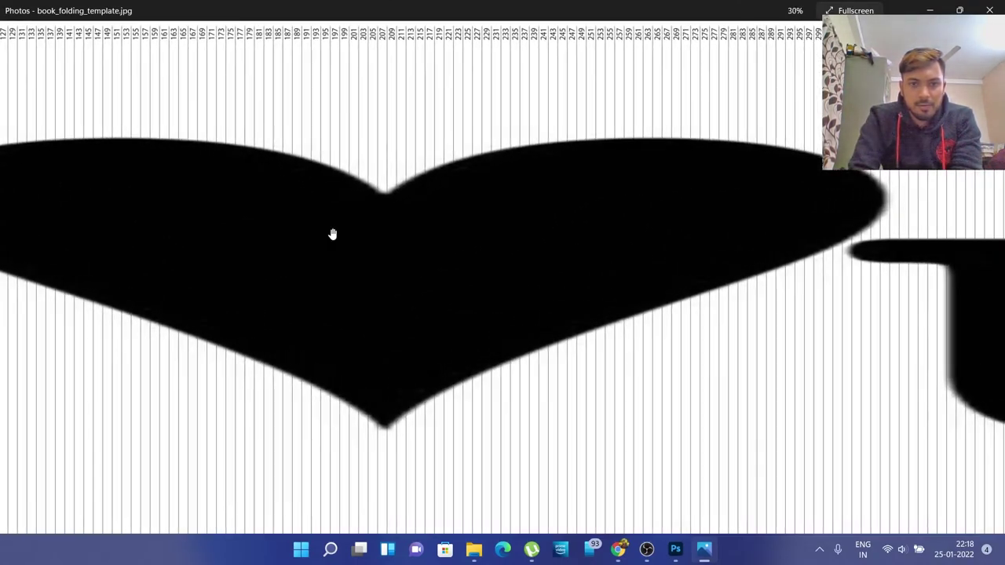
{"action": "left_click_drag", "start_coordinate": [671, 345], "coordinate": [278, 397]}
{"action": "left_click_drag", "start_coordinate": [749, 319], "coordinate": [276, 341]}
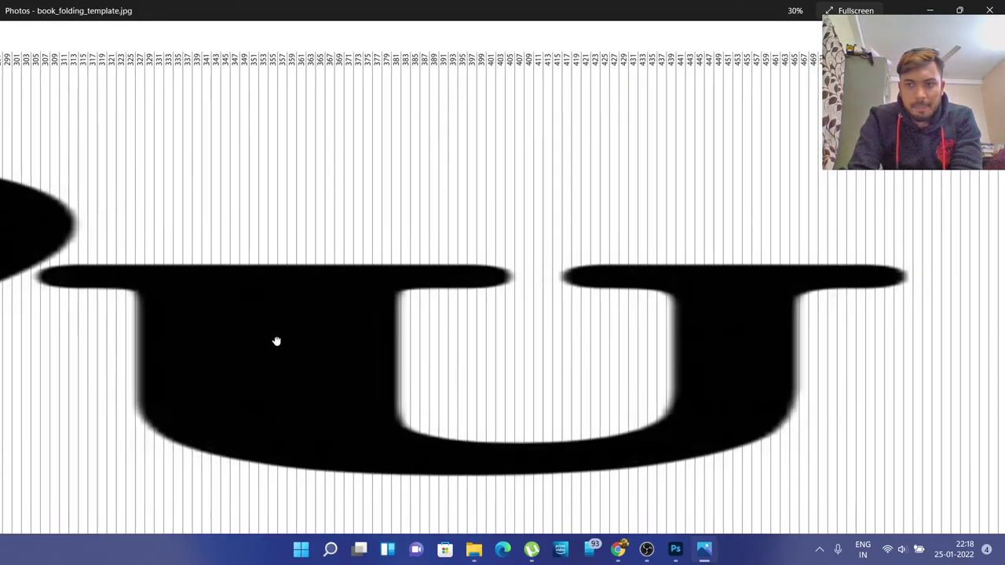
{"action": "left_click_drag", "start_coordinate": [657, 299], "coordinate": [439, 319]}
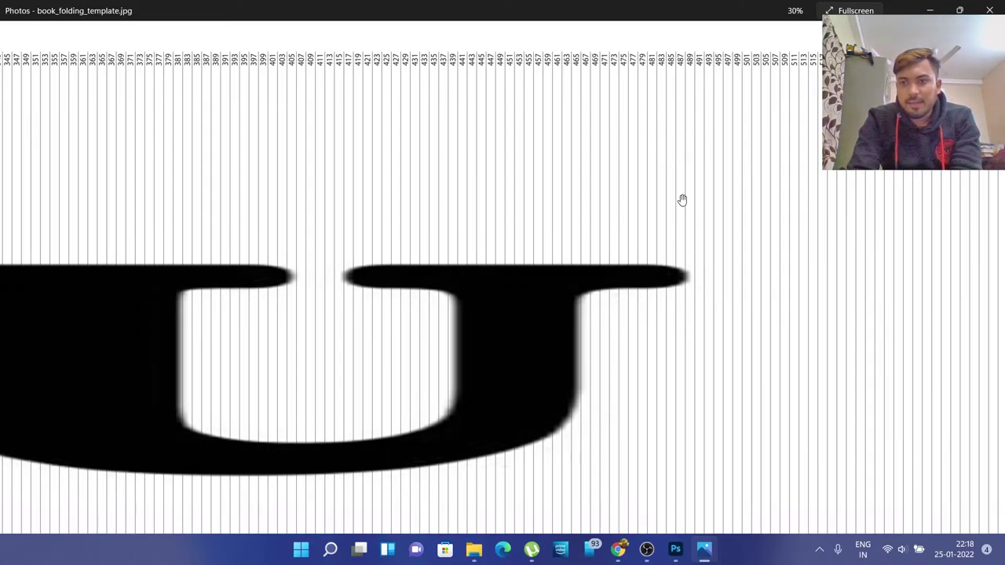
{"action": "scroll", "coordinate": [682, 200], "scroll_direction": "down", "scroll_amount": 3}
{"action": "scroll", "coordinate": [682, 201], "scroll_direction": "down", "scroll_amount": 3}
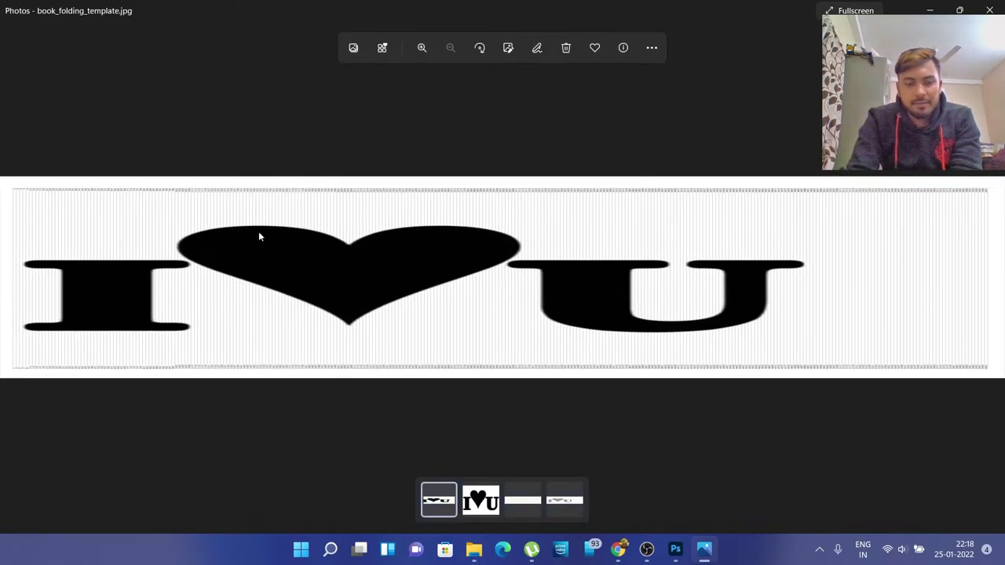
{"action": "left_click", "coordinate": [989, 10]}
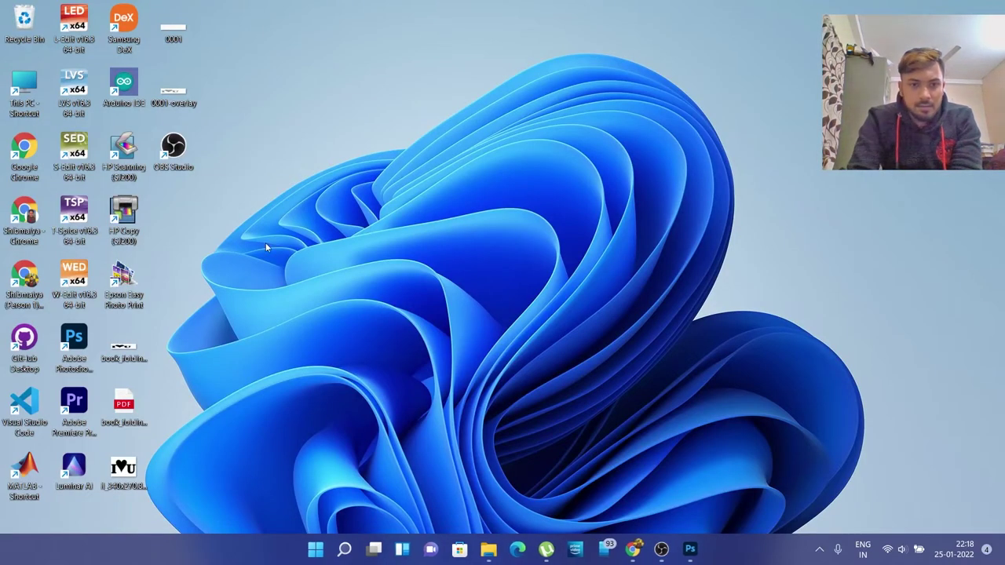
- Open 0001-overlay.jpg in Photos and zoom in on the U over the fold lines
{"action": "double_click", "coordinate": [188, 102]}
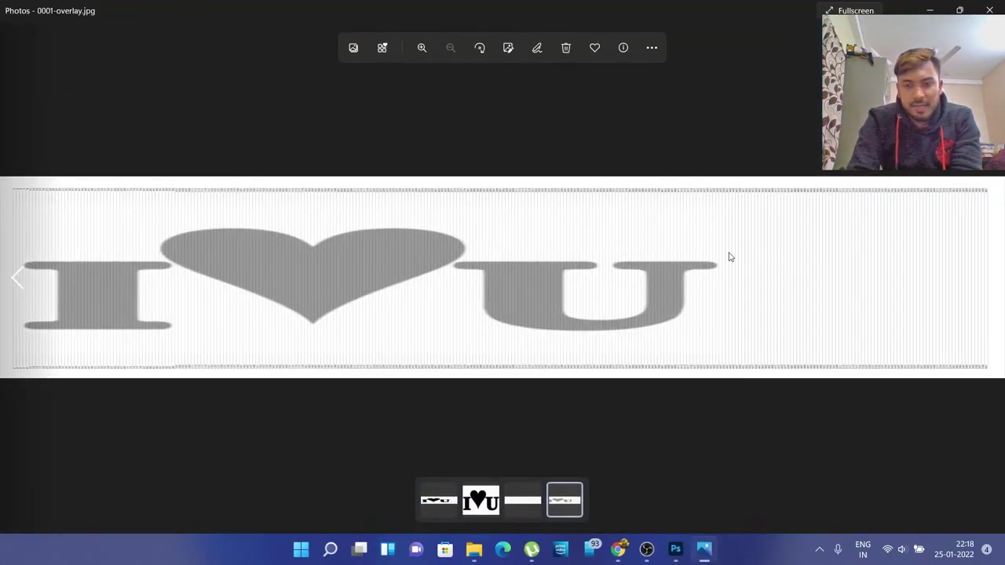
{"action": "scroll", "coordinate": [729, 256], "scroll_direction": "up", "scroll_amount": 4}
{"action": "scroll", "coordinate": [730, 256], "scroll_direction": "up", "scroll_amount": 1}
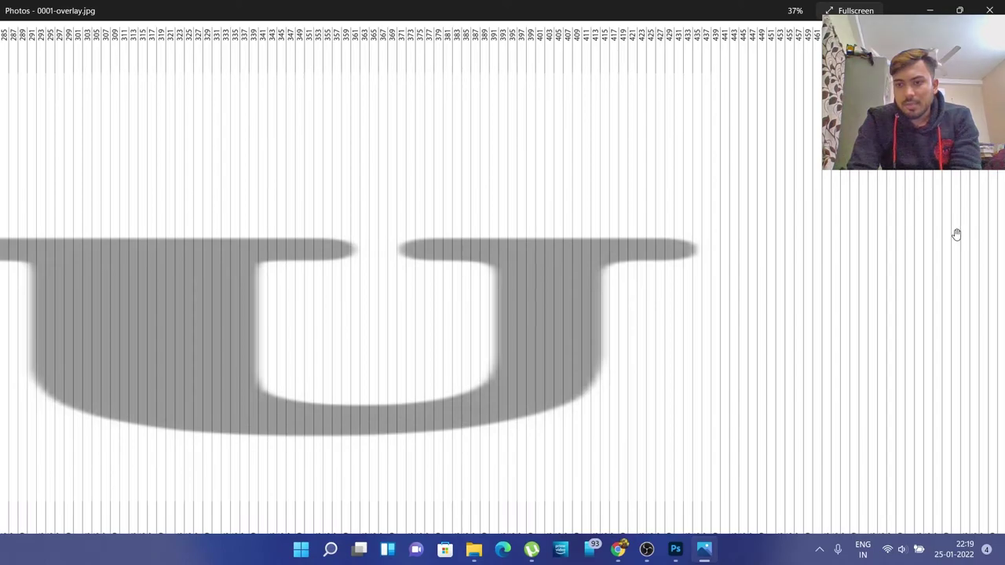
- Widen the I♥U overlay slightly to the right and regenerate the merged result
{"action": "left_click", "coordinate": [618, 549]}
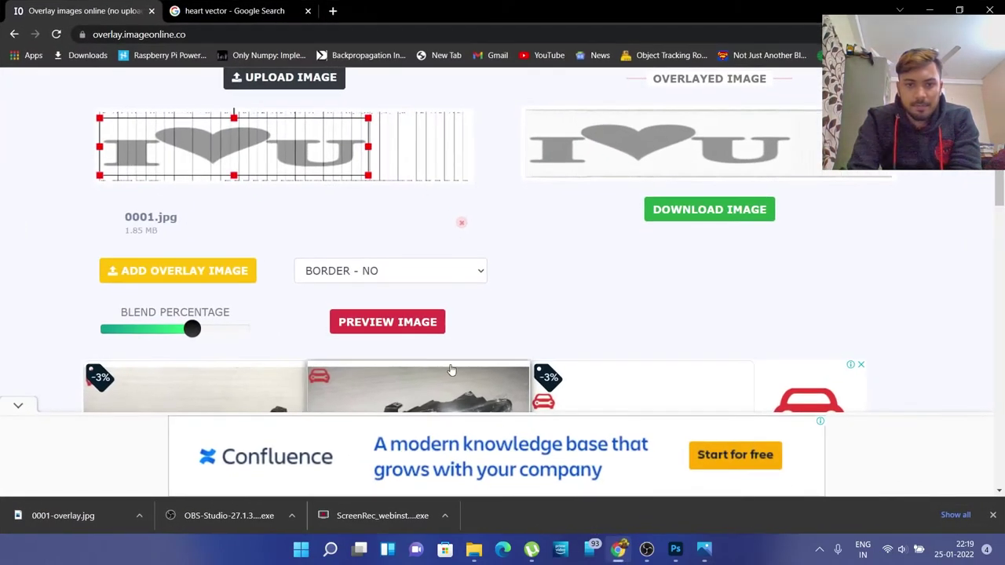
{"action": "left_click_drag", "start_coordinate": [368, 147], "coordinate": [378, 147]}
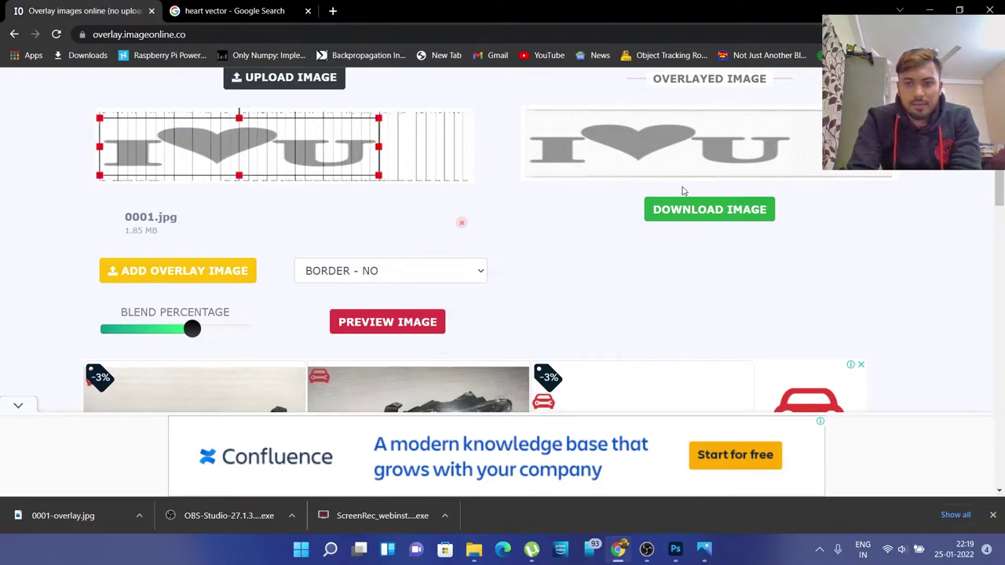
{"action": "left_click", "coordinate": [365, 325]}
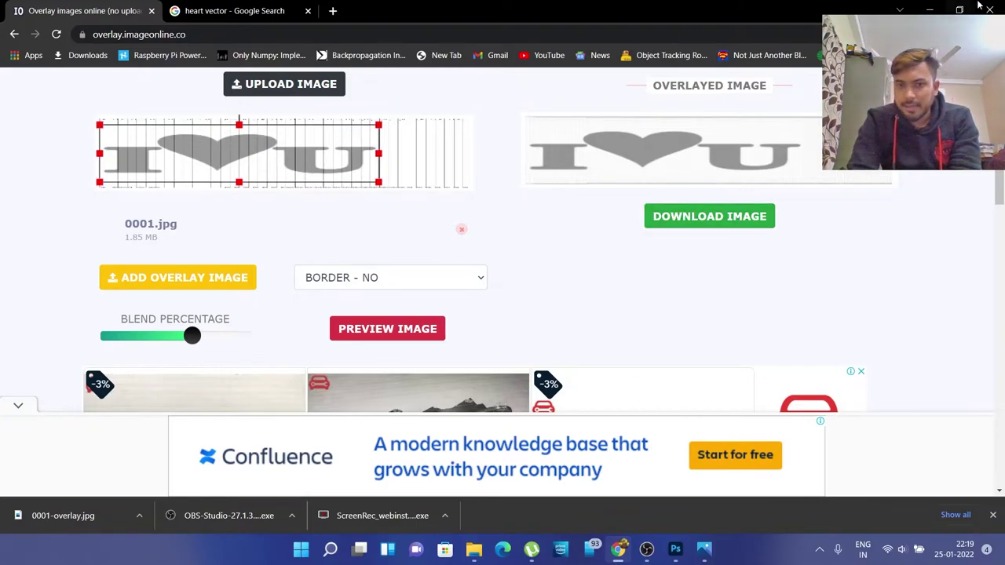
{"action": "left_click", "coordinate": [939, 11]}
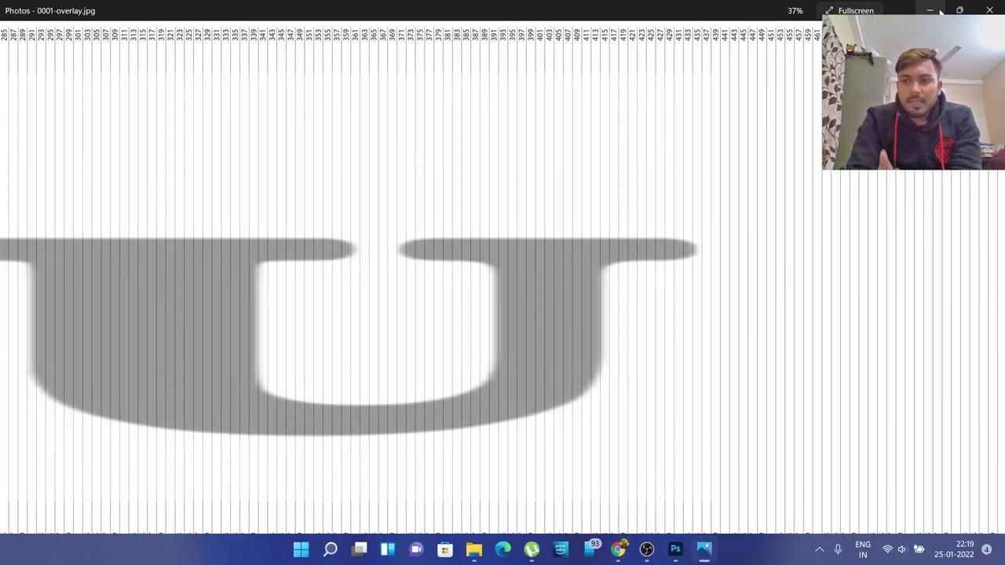
- Fit the whole overlay image in view and compare it with neighbouring images
{"action": "double_click", "coordinate": [812, 251]}
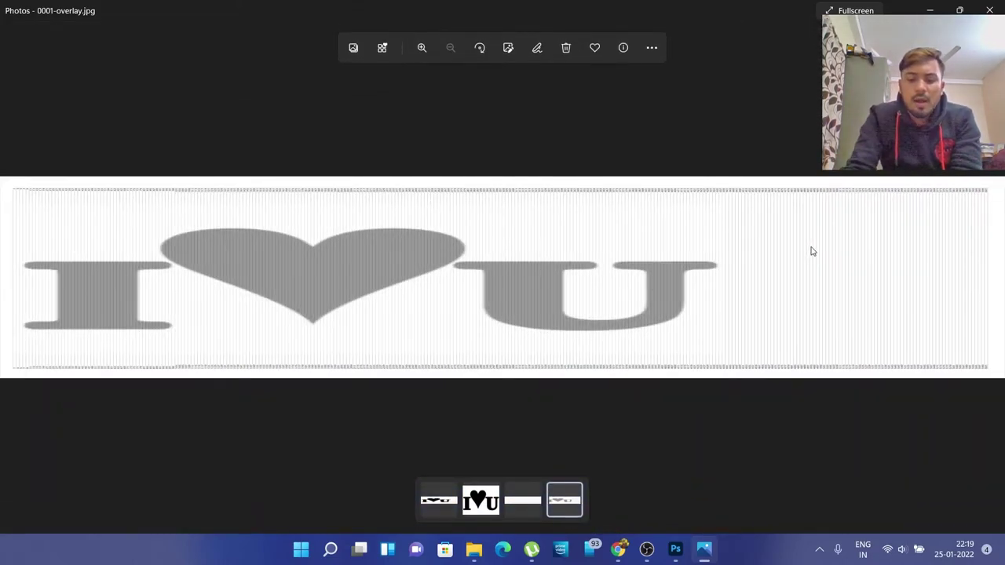
{"action": "key", "text": "Left"}
{"action": "key", "text": "Left"}
{"action": "key", "text": "Right"}
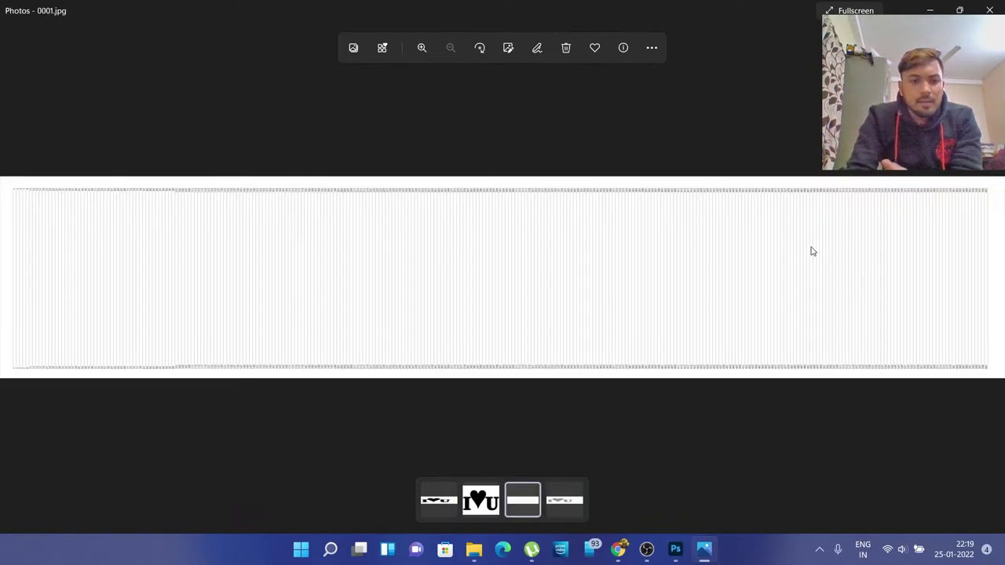
- Close Photos and select book_folding_template.jpg on the desktop
{"action": "left_click", "coordinate": [989, 9]}
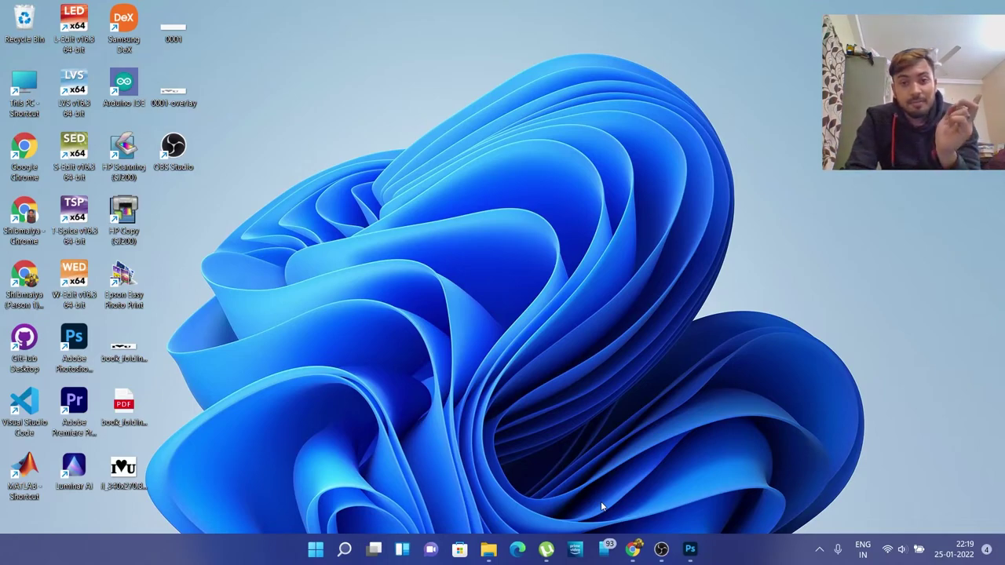
{"action": "mouse_move", "coordinate": [632, 548]}
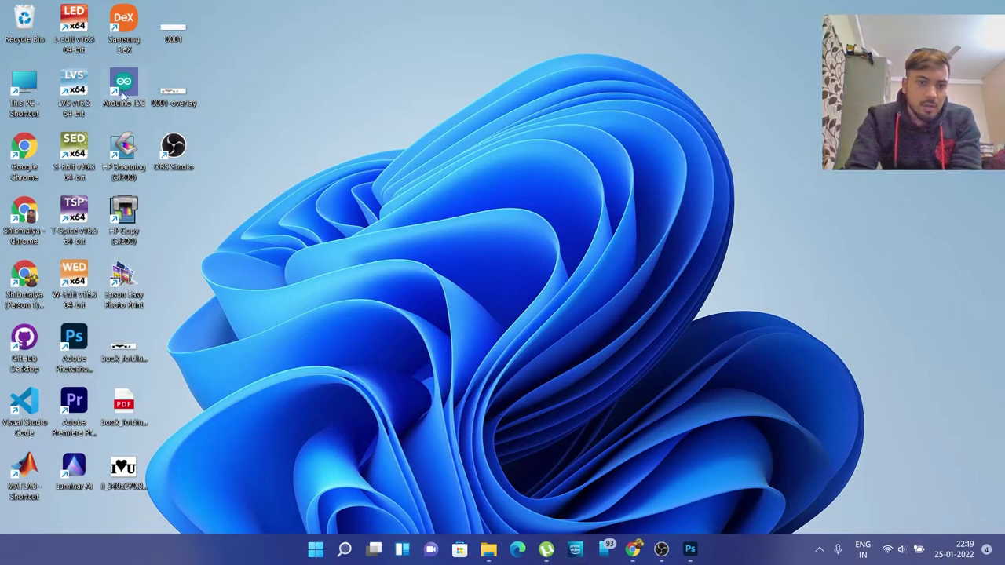
{"action": "left_click", "coordinate": [130, 356]}
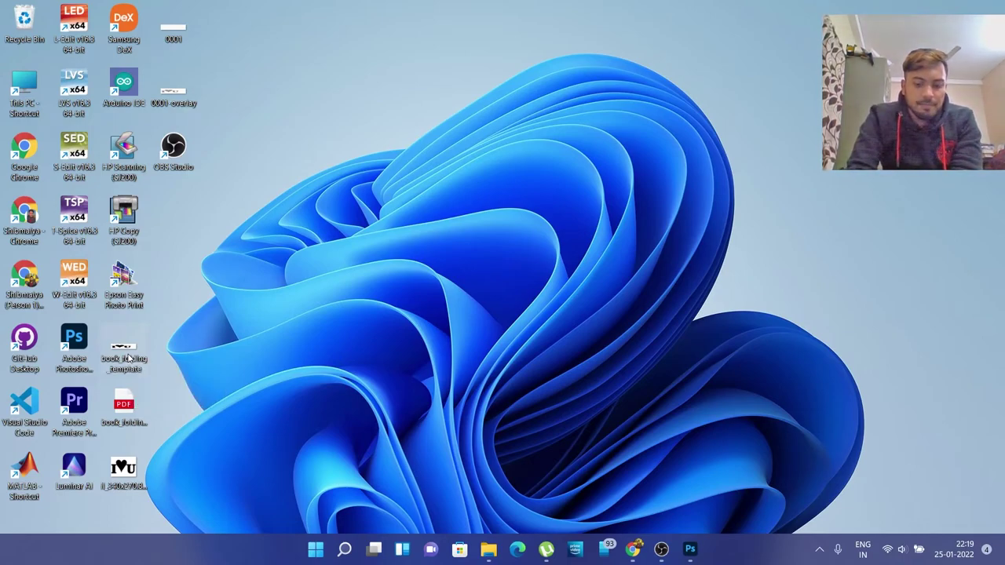
- Open book_folding_template.jpg in Paint via Open with
{"action": "right_click", "coordinate": [130, 357]}
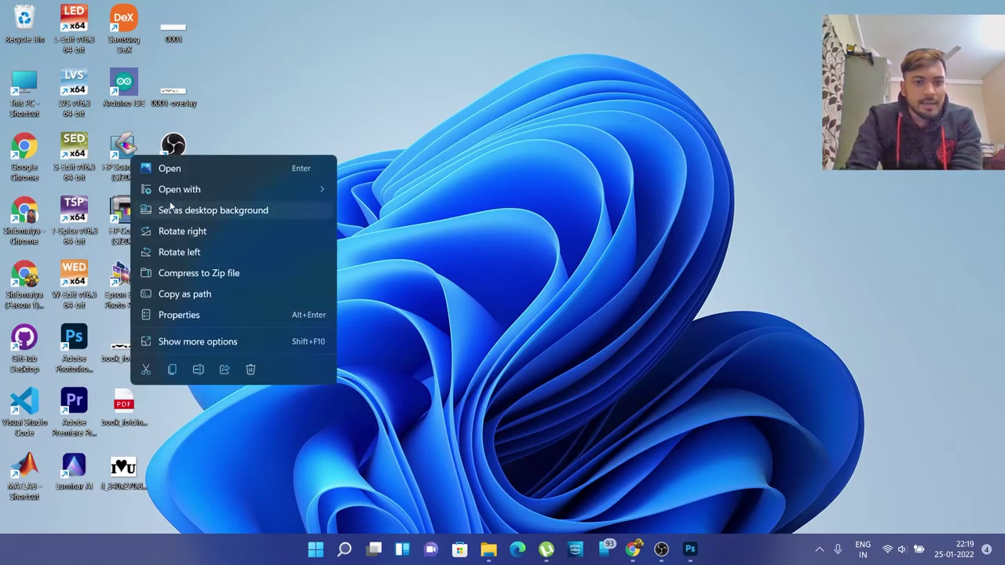
{"action": "mouse_move", "coordinate": [176, 193]}
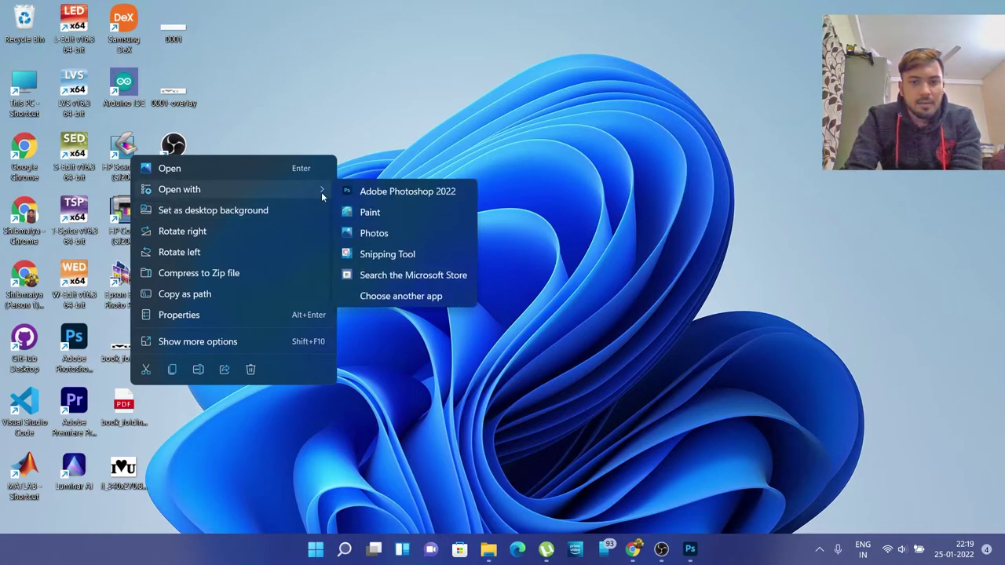
{"action": "left_click", "coordinate": [364, 213]}
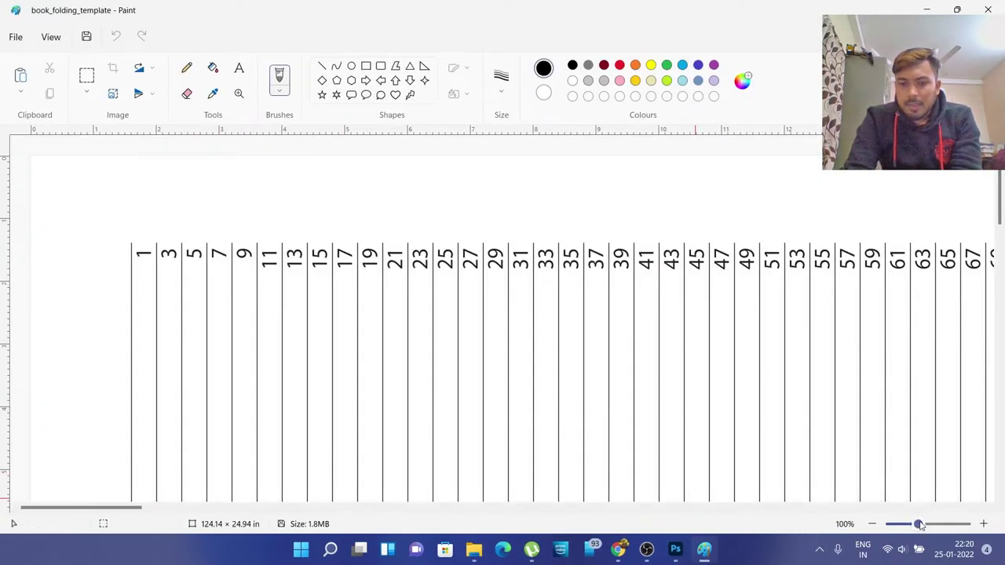
- Set the A4 landscape page setup to fit 4 pages across by 1 down
{"action": "left_click_drag", "start_coordinate": [918, 525], "coordinate": [900, 526]}
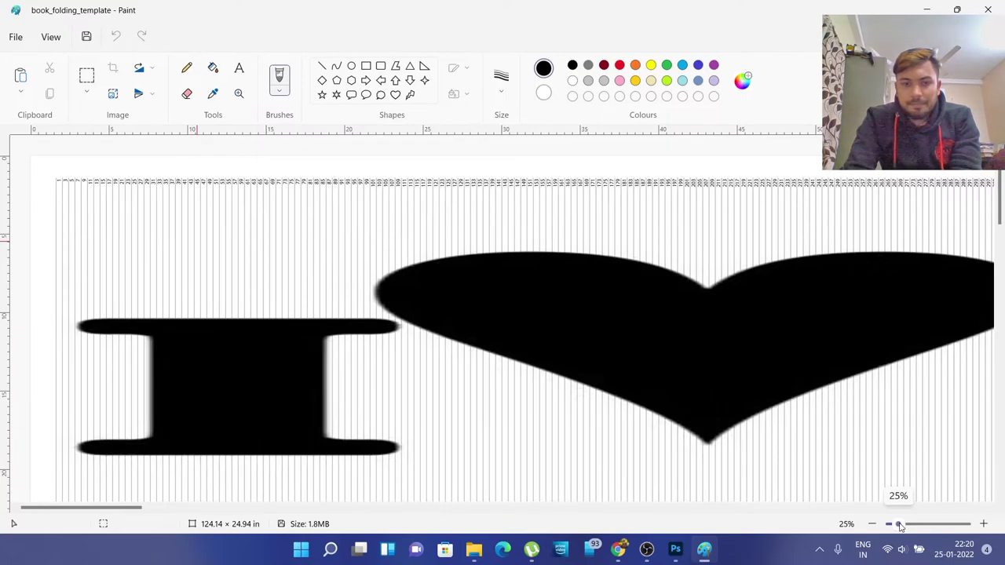
{"action": "left_click", "coordinate": [25, 40]}
{"action": "mouse_move", "coordinate": [47, 175]}
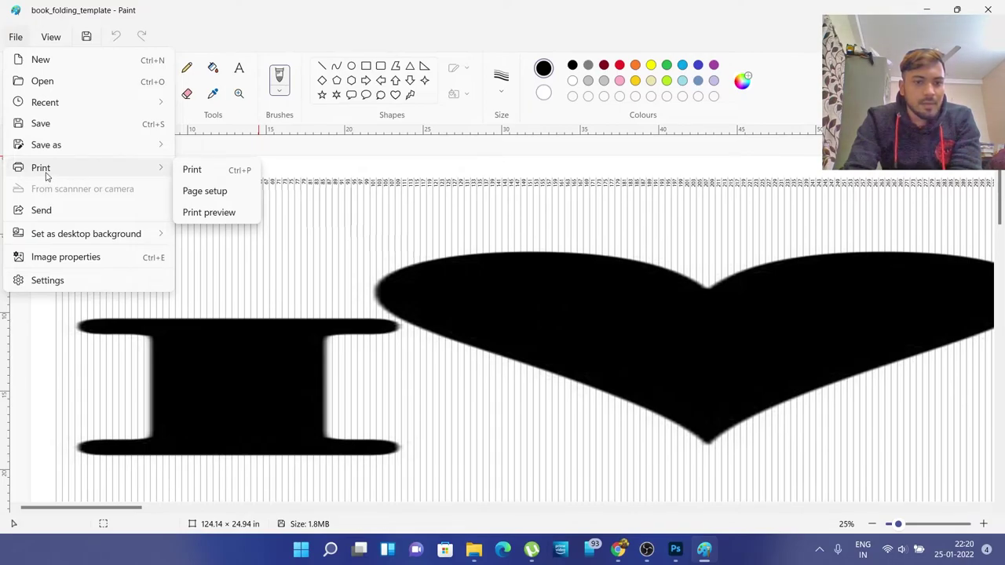
{"action": "left_click", "coordinate": [204, 192]}
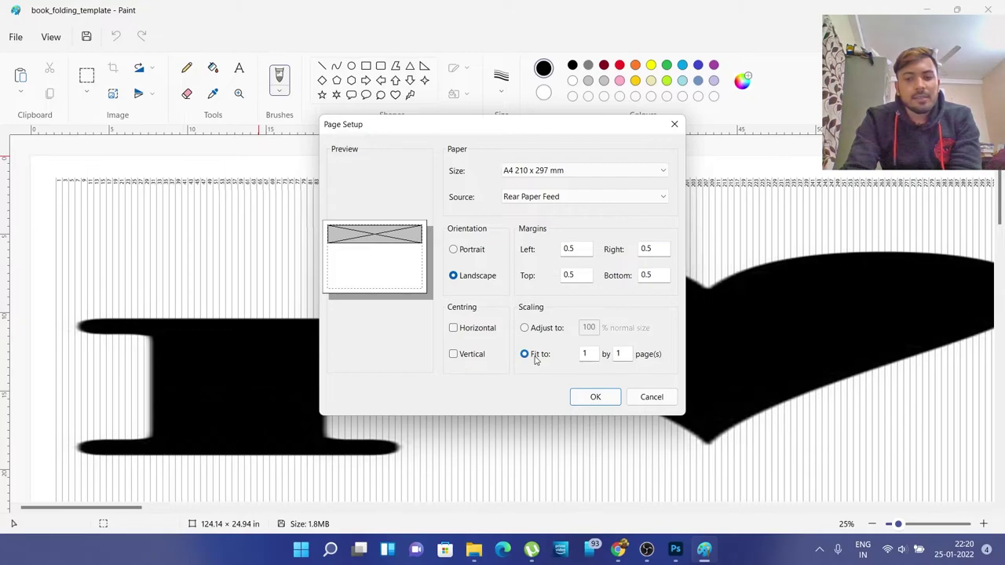
{"action": "double_click", "coordinate": [584, 354]}
{"action": "type", "text": "4"}
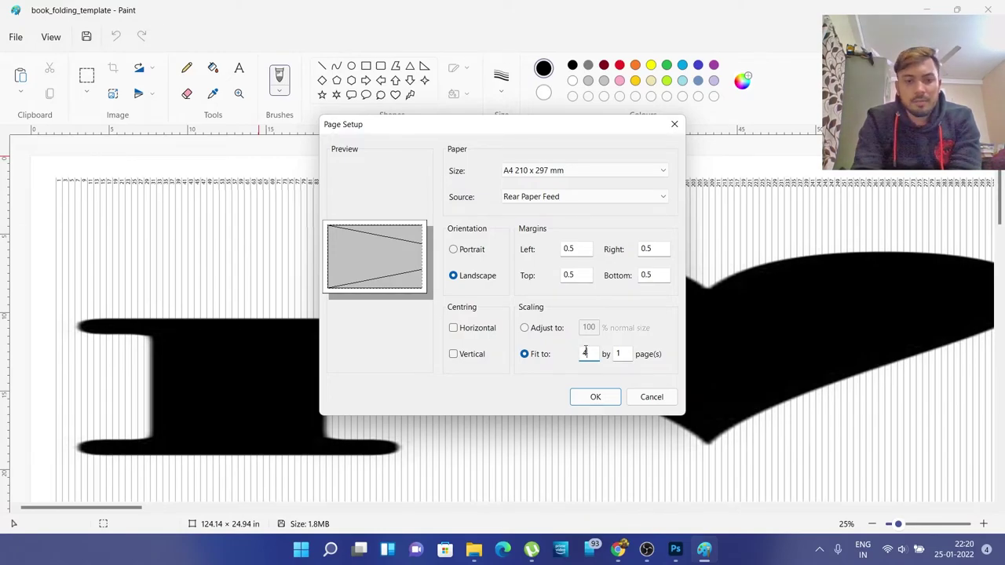
{"action": "left_click", "coordinate": [595, 398]}
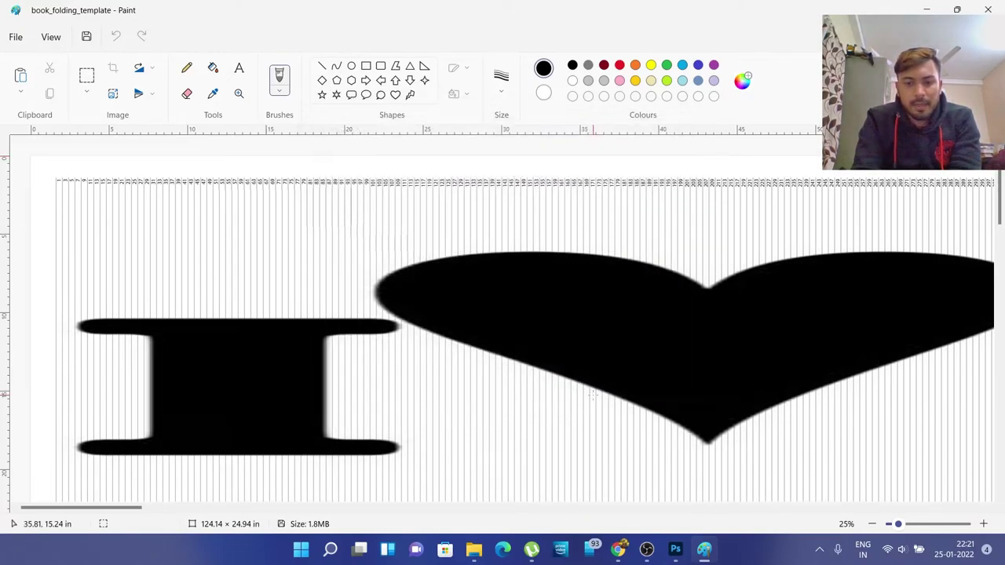
- Scroll through the four landscape pages in print preview, then open the Print dialog
{"action": "left_click", "coordinate": [17, 37]}
{"action": "mouse_move", "coordinate": [97, 167]}
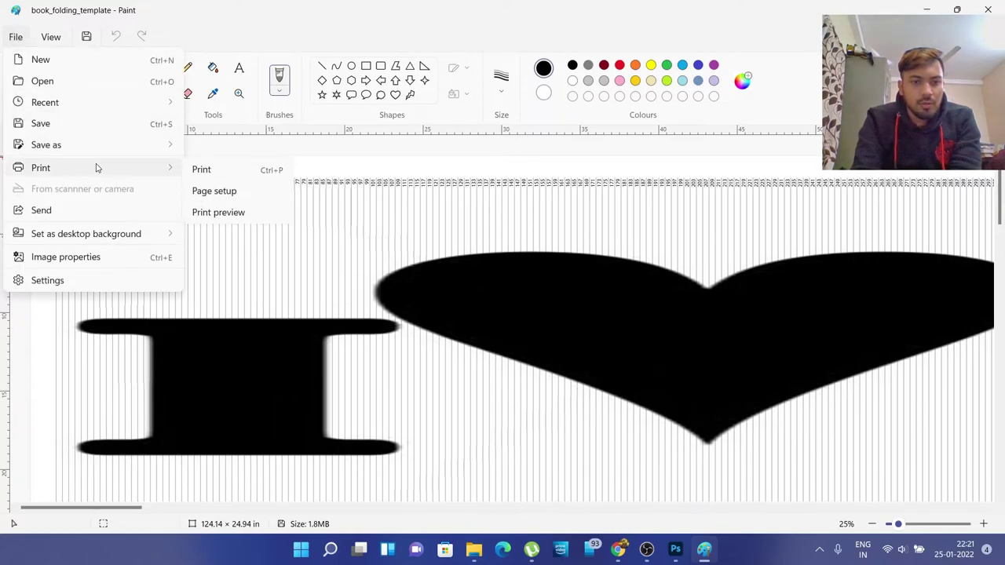
{"action": "left_click", "coordinate": [250, 212]}
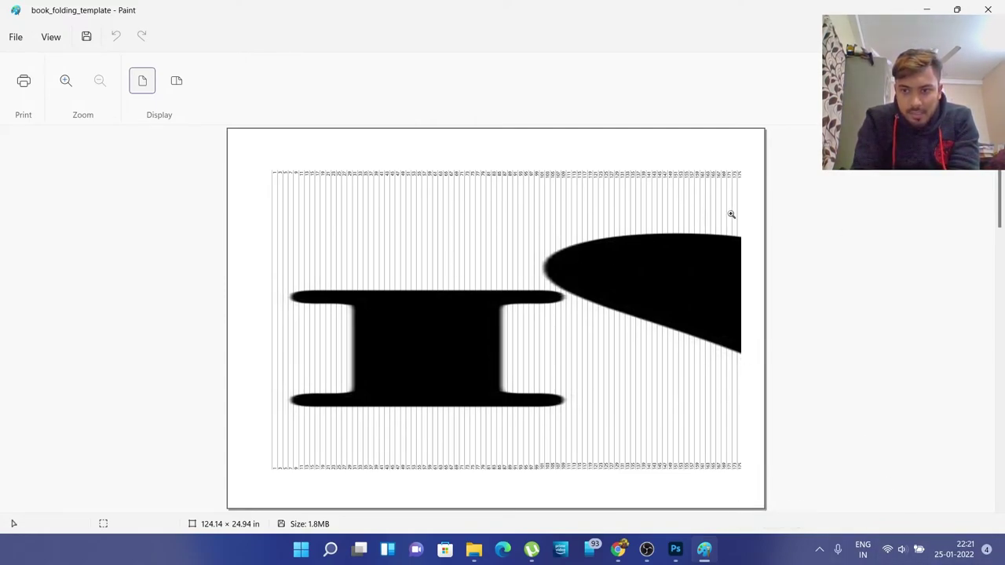
{"action": "scroll", "coordinate": [495, 320], "scroll_direction": "down", "scroll_amount": 3}
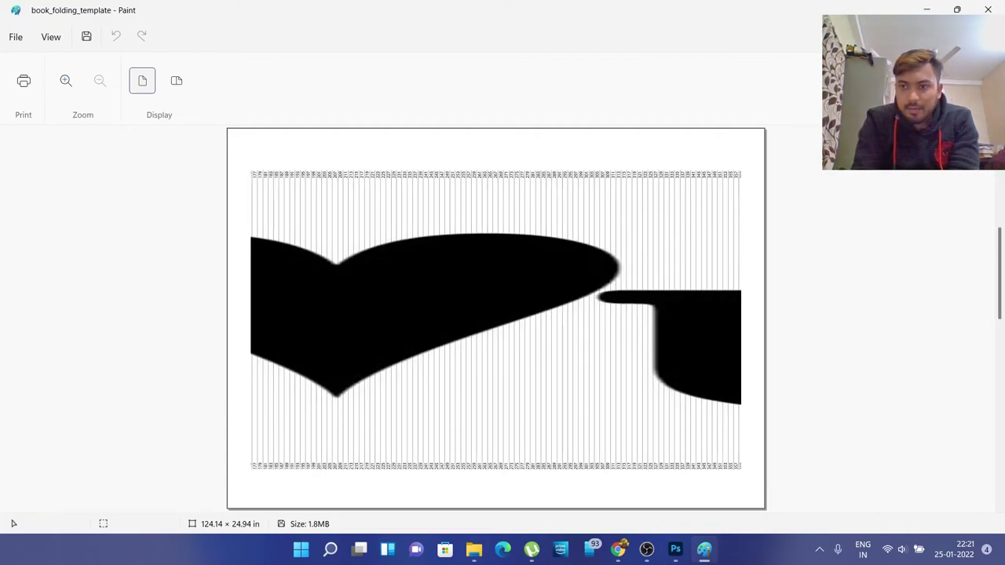
{"action": "scroll", "coordinate": [496, 320], "scroll_direction": "down", "scroll_amount": 3}
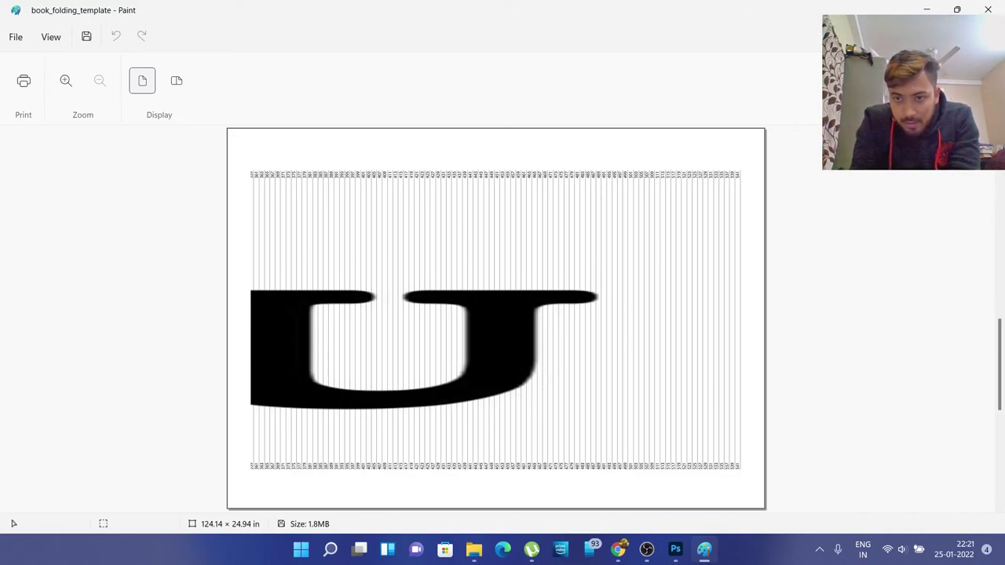
{"action": "scroll", "coordinate": [495, 321], "scroll_direction": "down", "scroll_amount": 3}
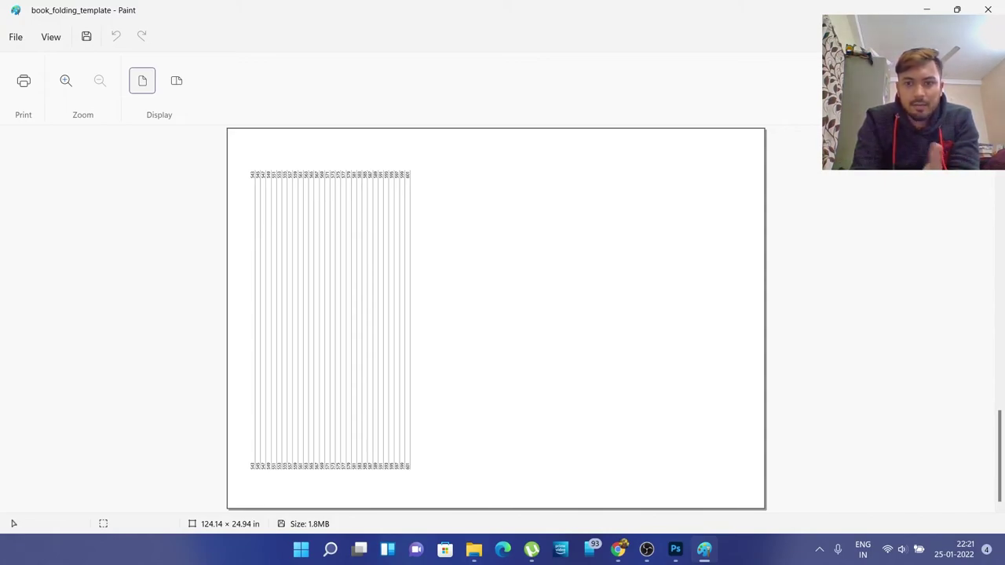
{"action": "left_click", "coordinate": [23, 81]}
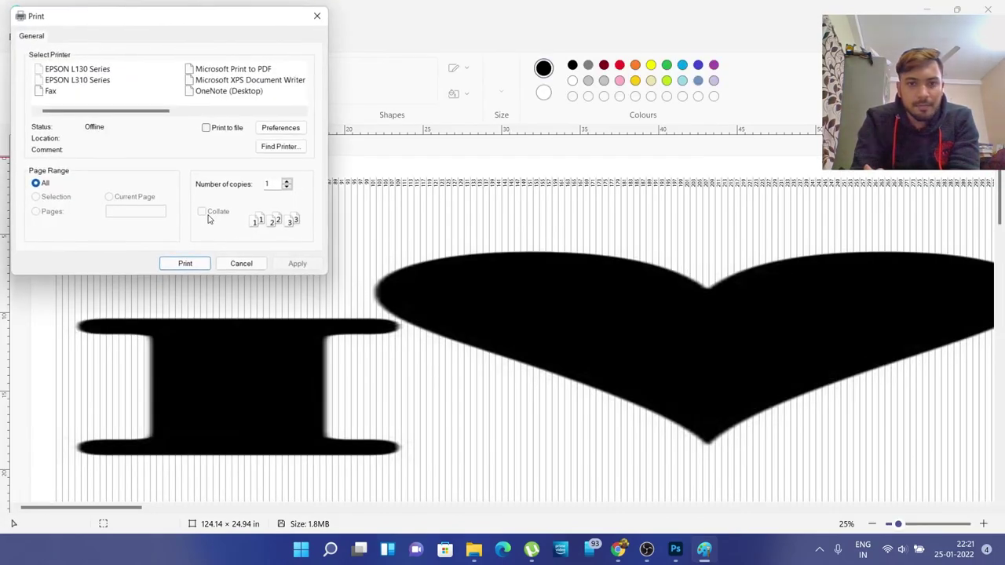